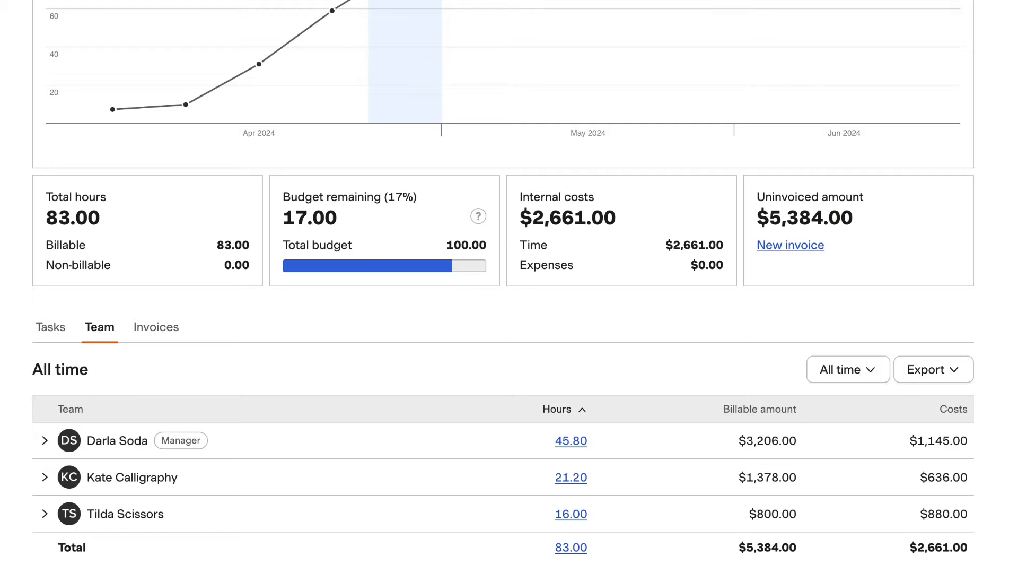
# Check the billable rates behind the second and third team members' billable amounts.
pyautogui.moveTo(768, 477)
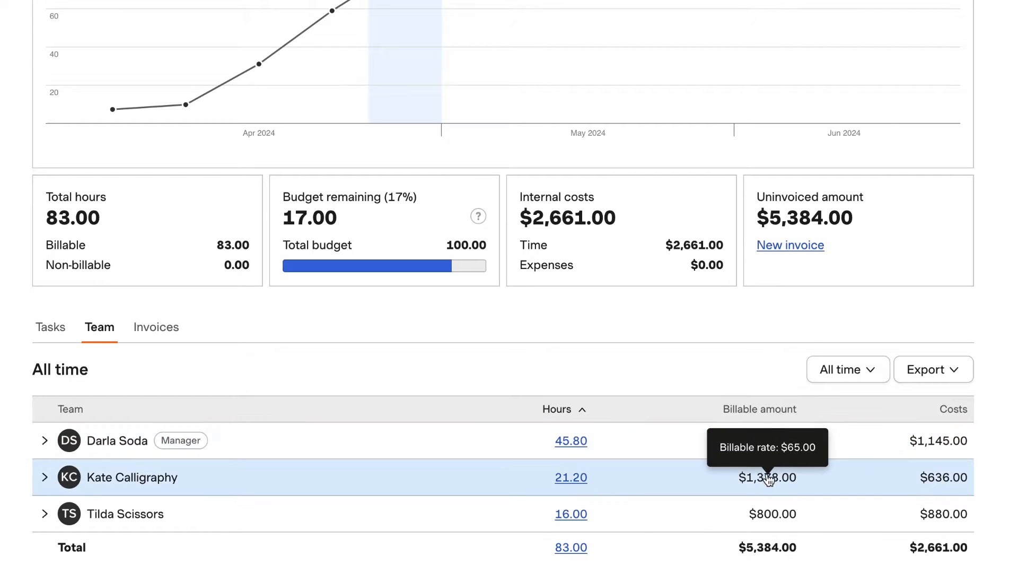
pyautogui.moveTo(771, 515)
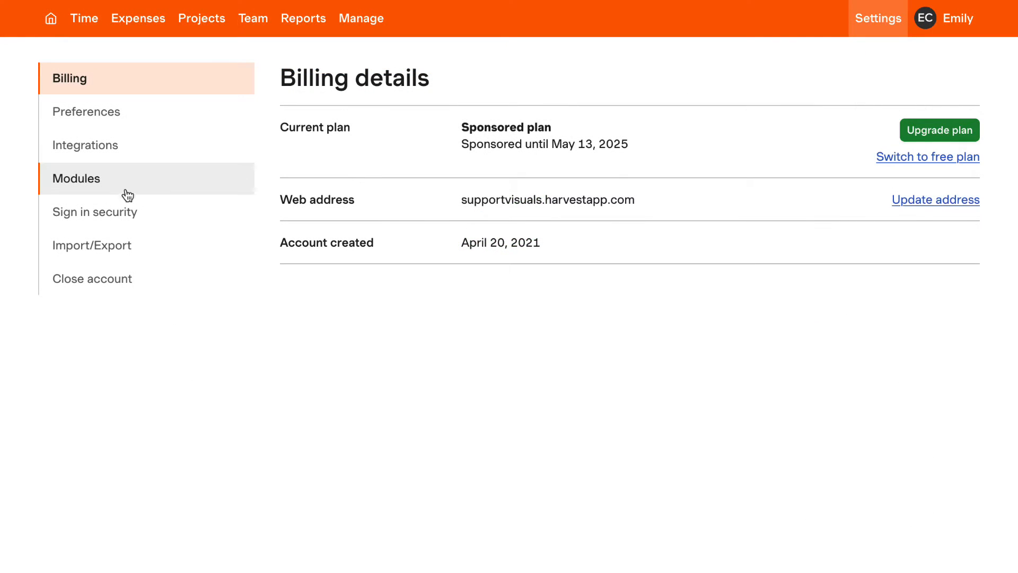
# Enable the Invoices module in the account's module settings and save the module selection.
pyautogui.click(128, 195)
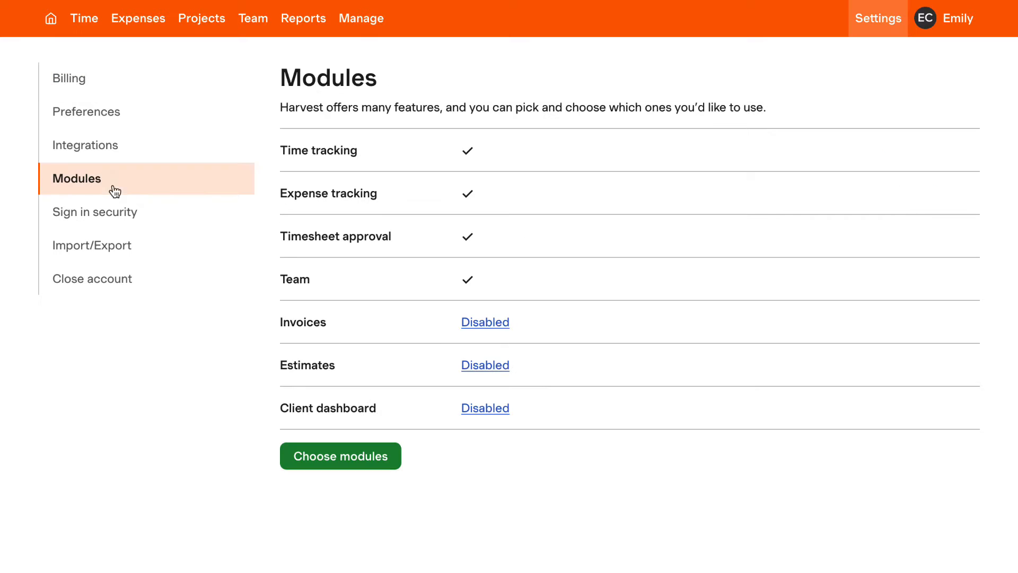
pyautogui.click(486, 332)
pyautogui.click(237, 330)
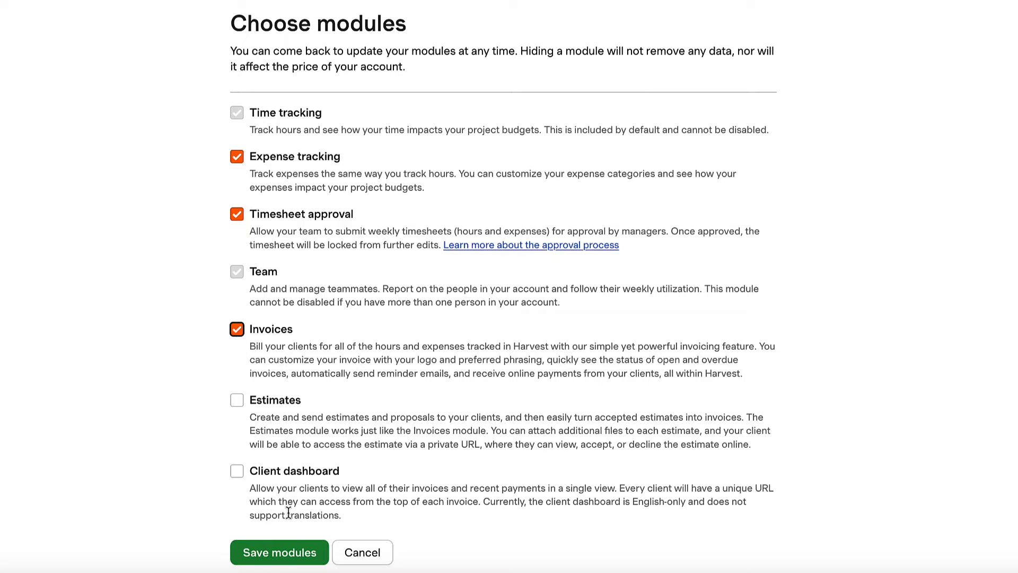
pyautogui.click(292, 556)
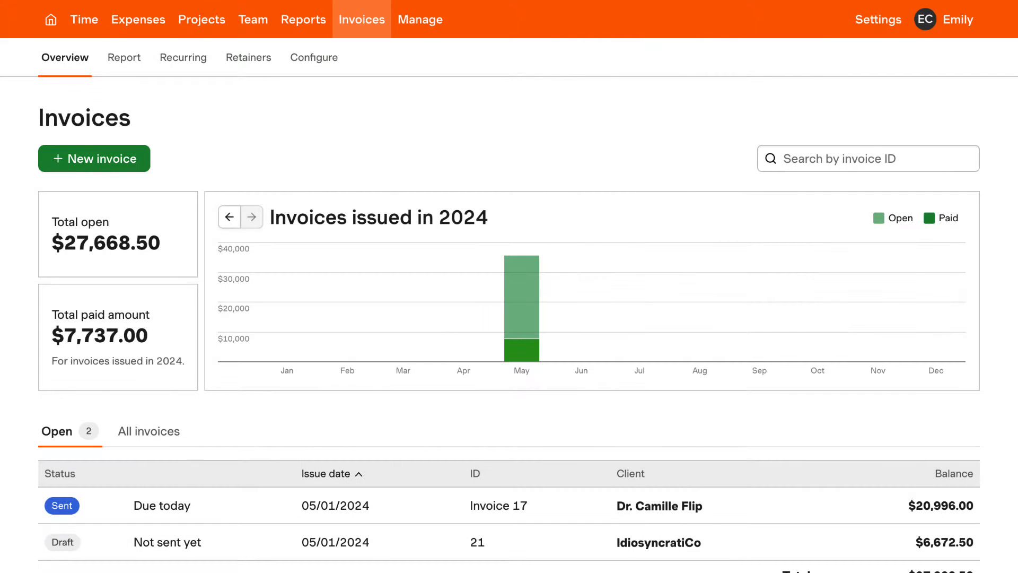
# Start a new invoice for IdiosyncratiCo based on tracked time, expenses, or fixed fees, and proceed to choosing its projects.
pyautogui.click(108, 165)
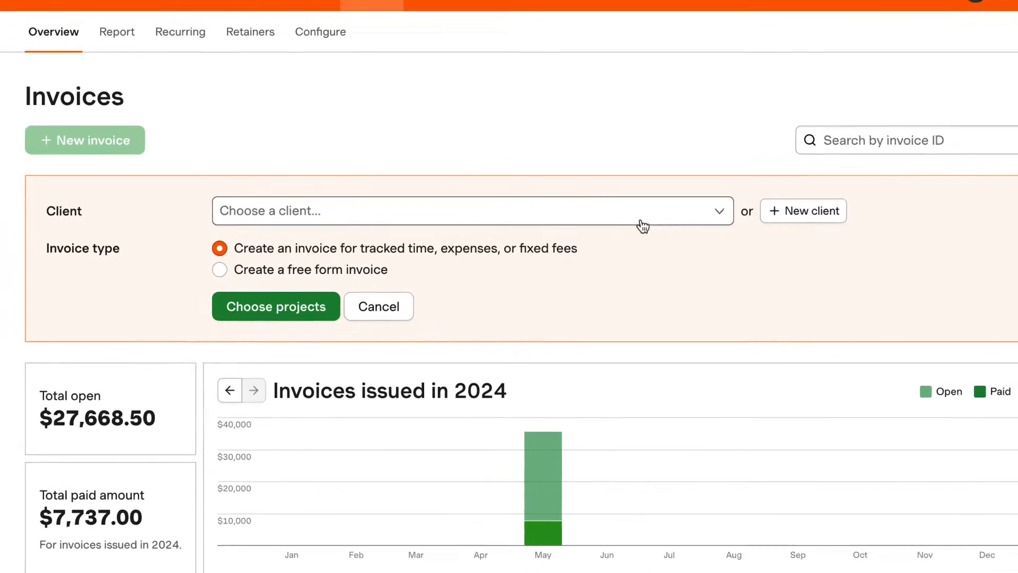
pyautogui.click(736, 191)
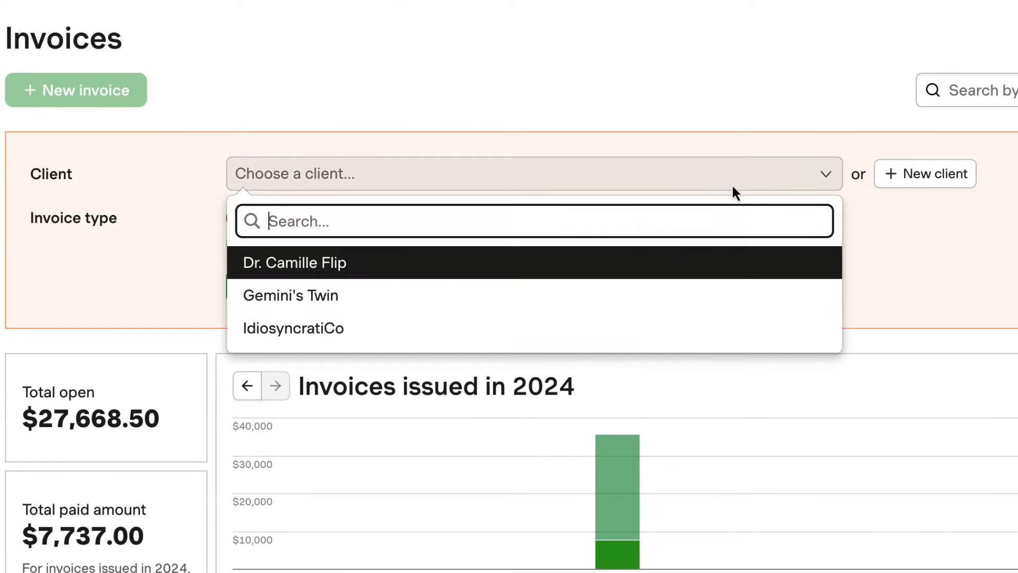
pyautogui.click(736, 333)
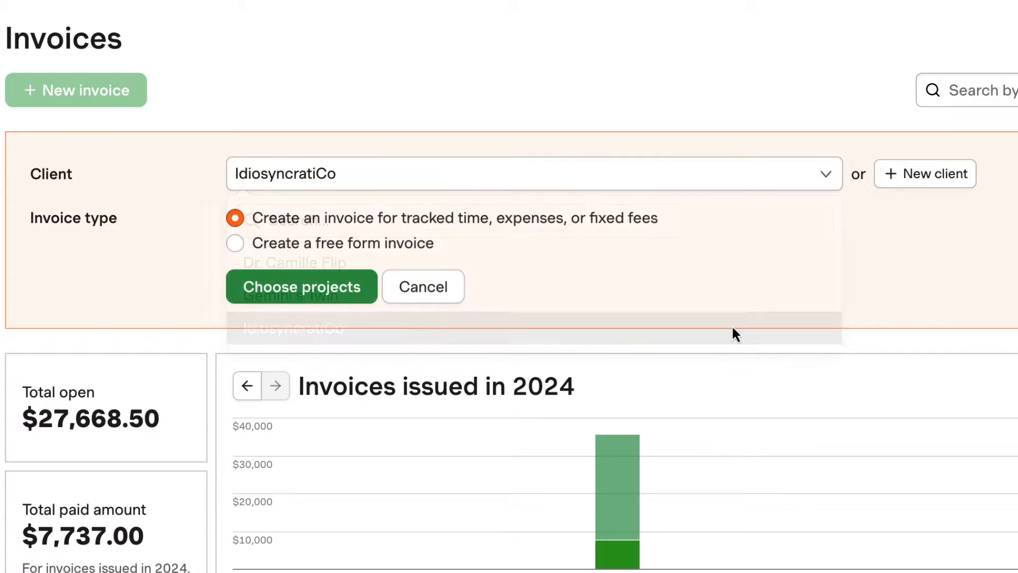
pyautogui.click(235, 245)
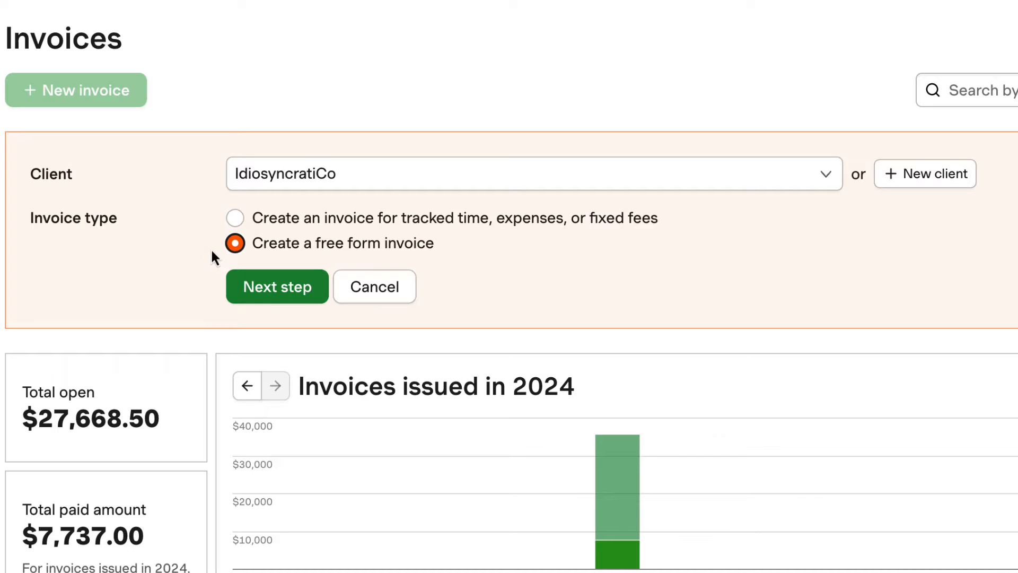
pyautogui.click(236, 218)
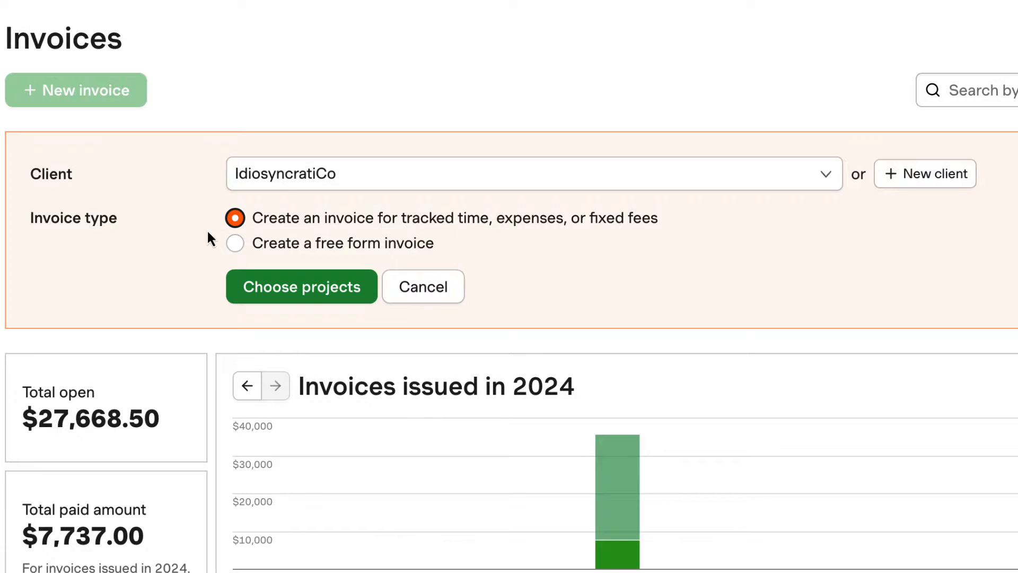
pyautogui.click(292, 295)
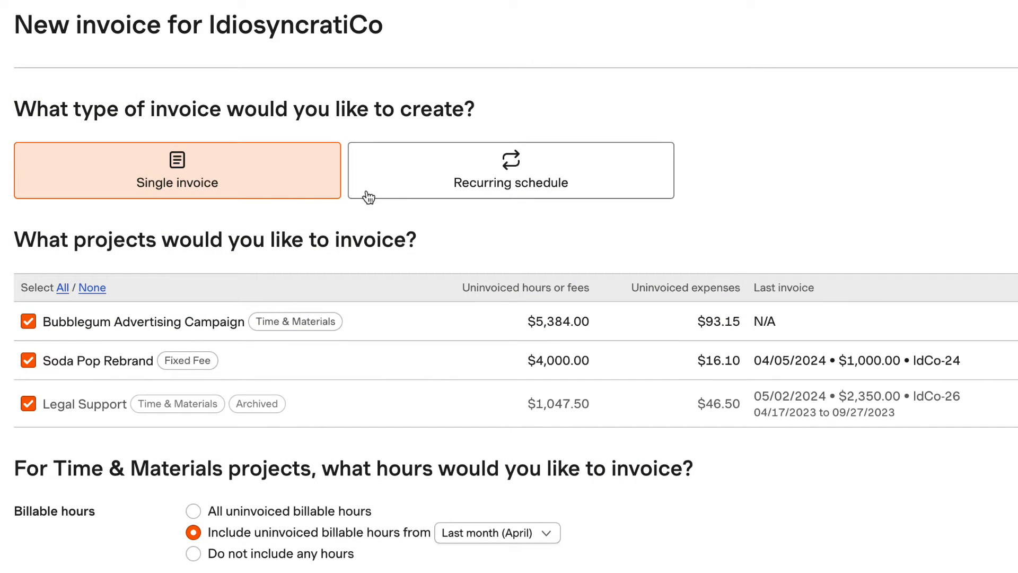
# Make it a single invoice covering only the Bubblegum Advertising Campaign and Soda Pop Rebrand projects.
pyautogui.click(420, 194)
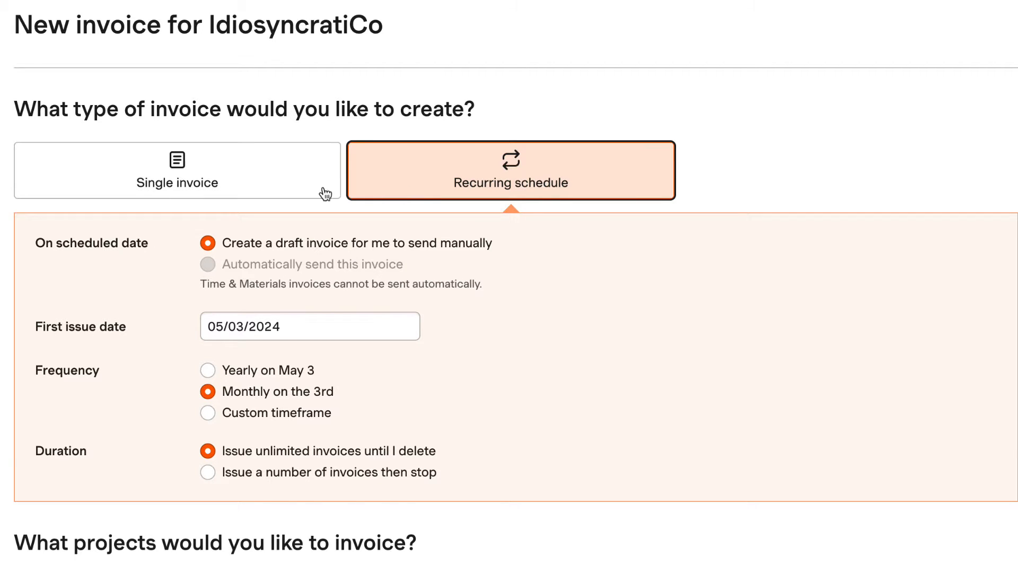
pyautogui.click(308, 193)
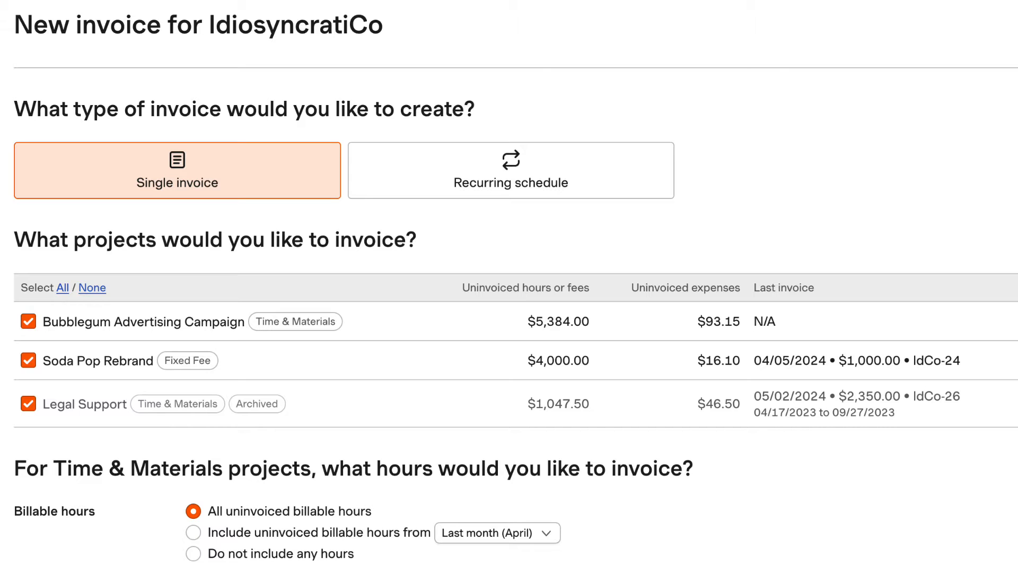
pyautogui.click(97, 289)
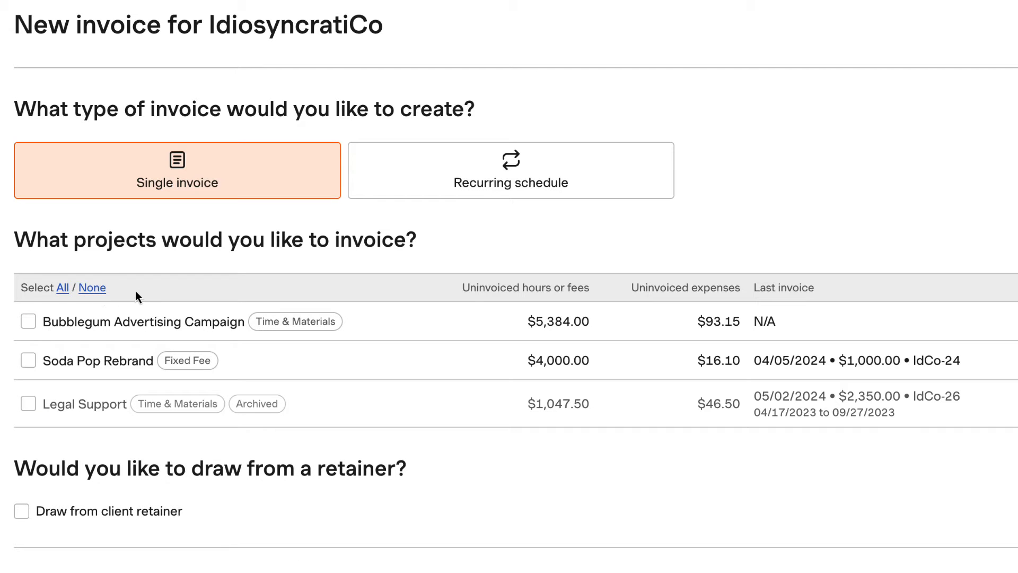
pyautogui.click(28, 323)
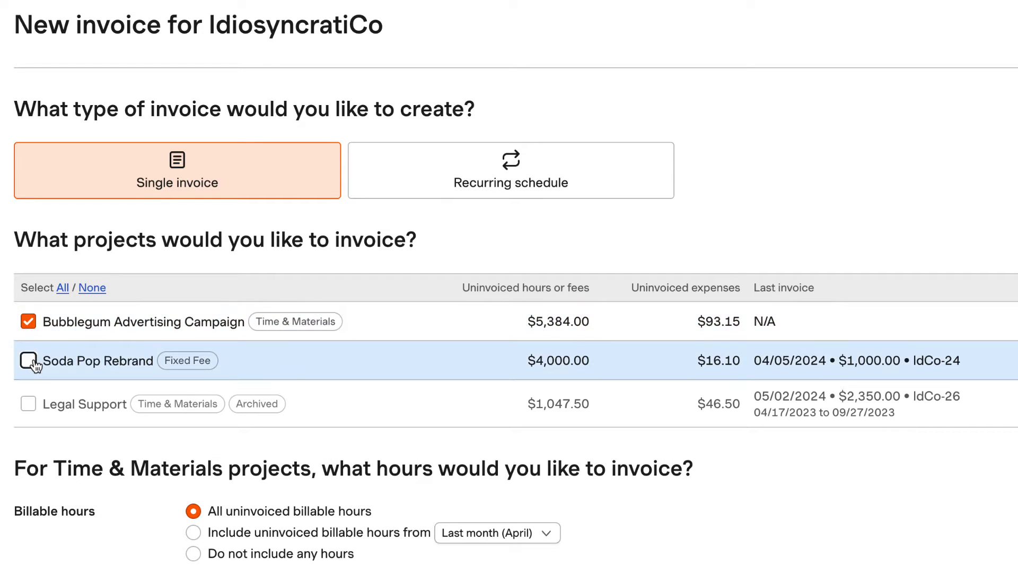
pyautogui.click(29, 361)
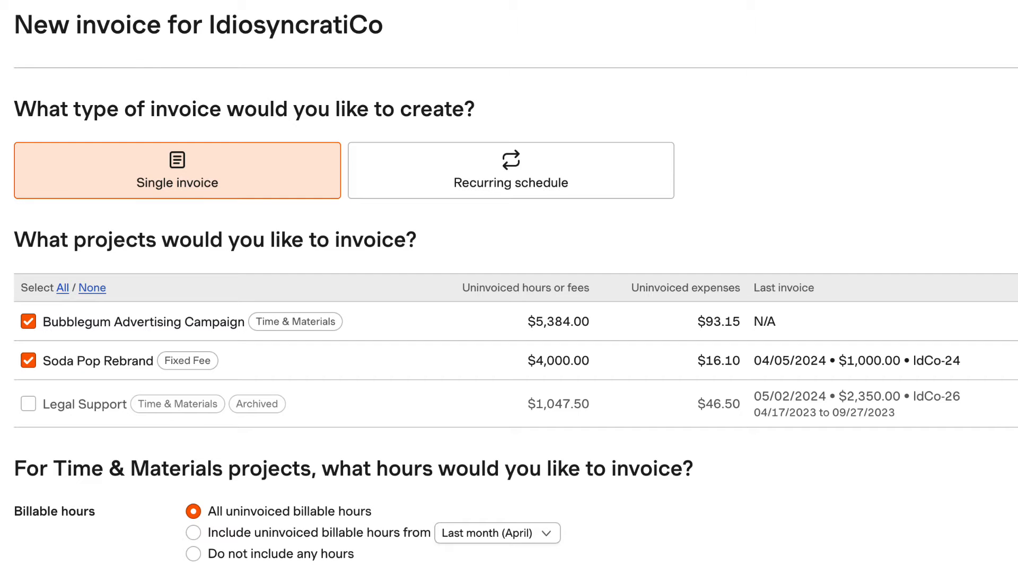
# Include uninvoiced billable hours from Last month (April) for the Time & Materials projects.
pyautogui.scroll(-8, 510, 287)
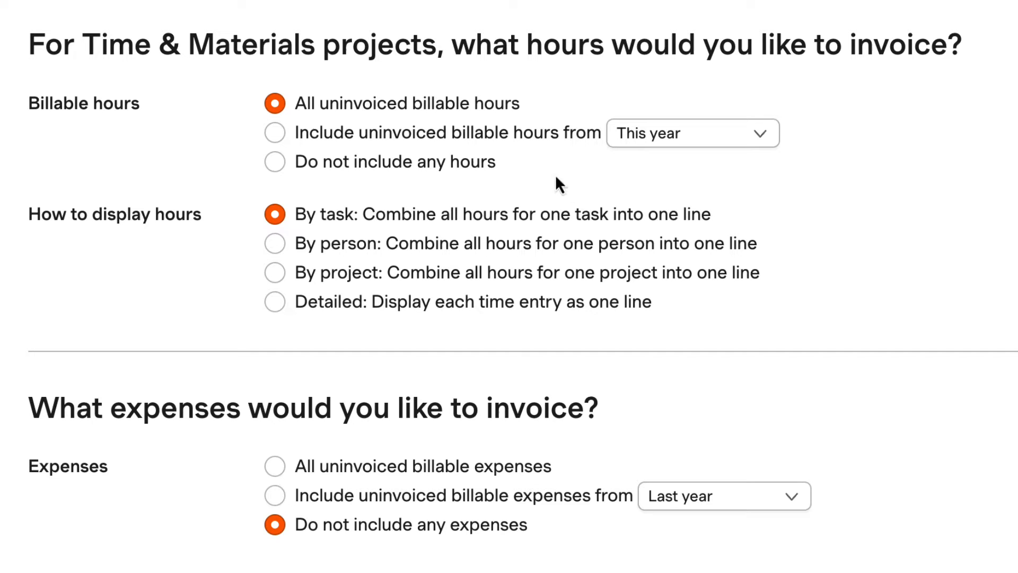
pyautogui.click(274, 134)
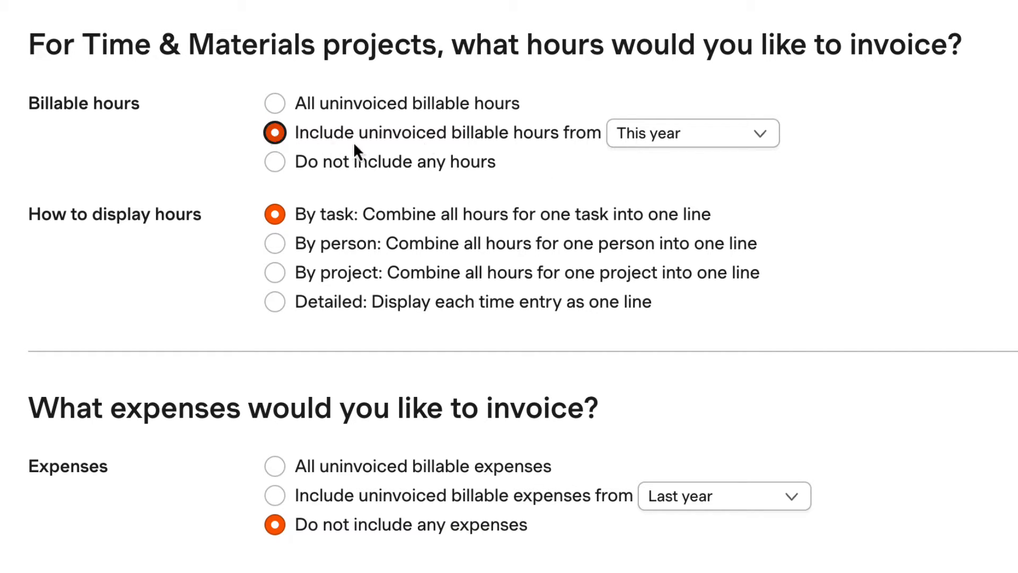
pyautogui.click(687, 139)
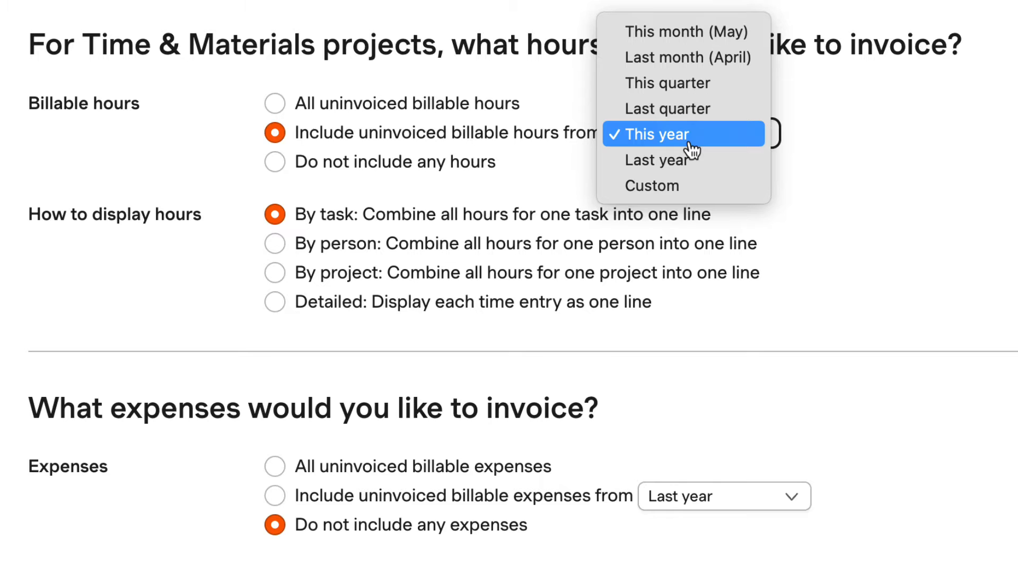
pyautogui.click(715, 61)
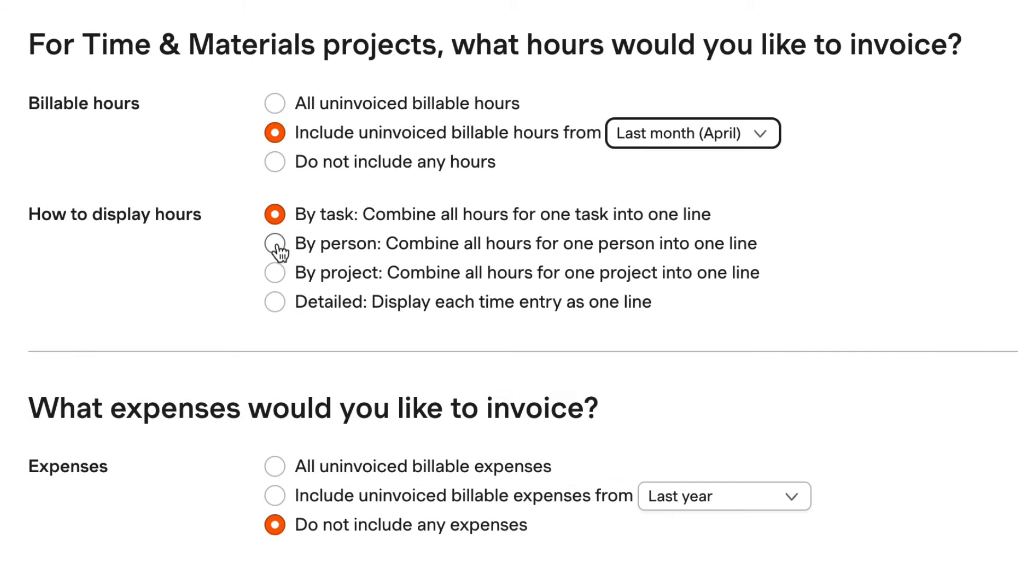
# Display the invoiced hours as Detailed, one line per time entry, with project, task, people, date, and notes included.
pyautogui.click(275, 244)
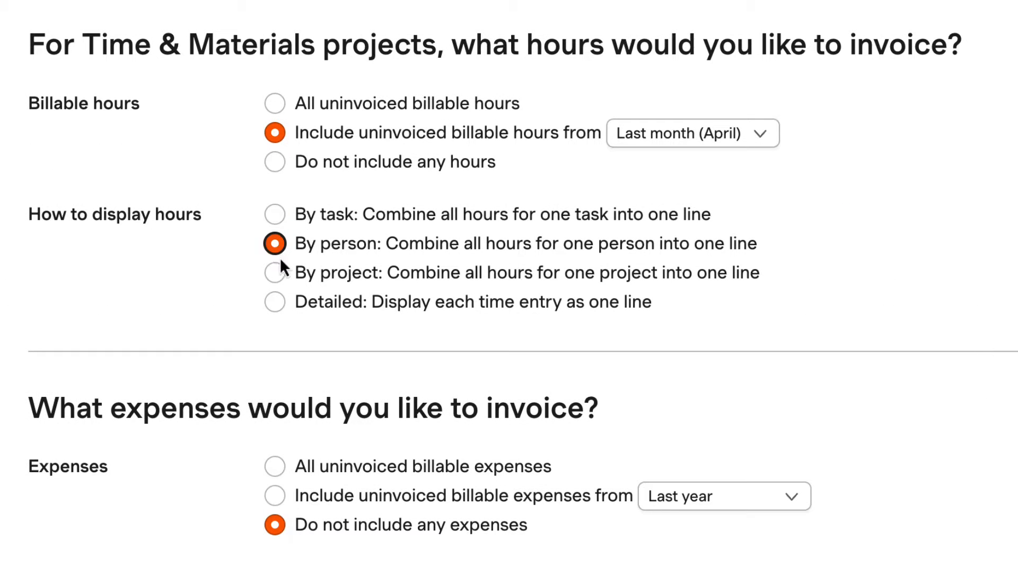
pyautogui.click(277, 274)
pyautogui.click(282, 306)
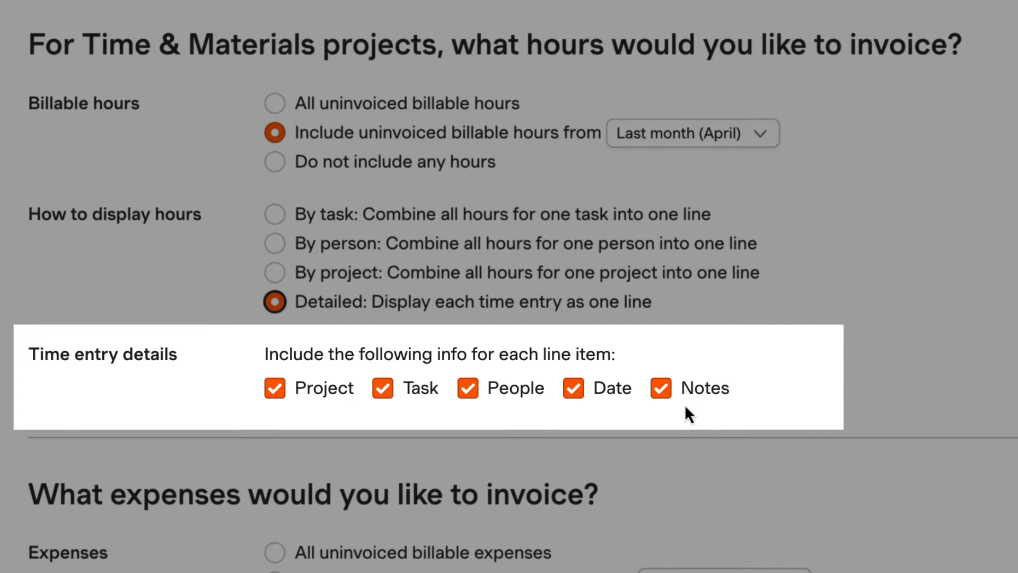
pyautogui.click(665, 393)
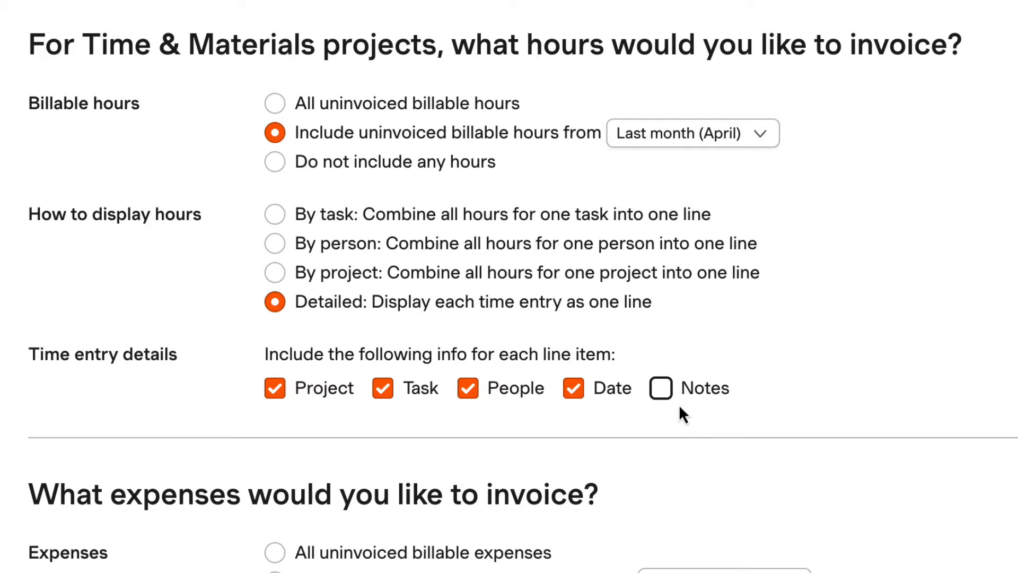
pyautogui.click(663, 390)
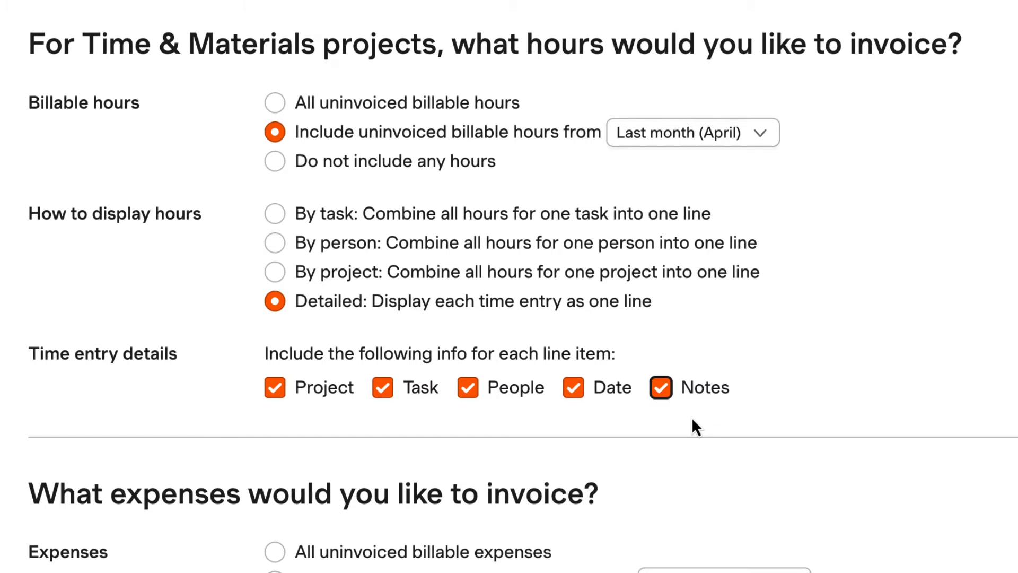
# Include uninvoiced billable expenses from Last month (April) on the invoice.
pyautogui.scroll(-8, 695, 371)
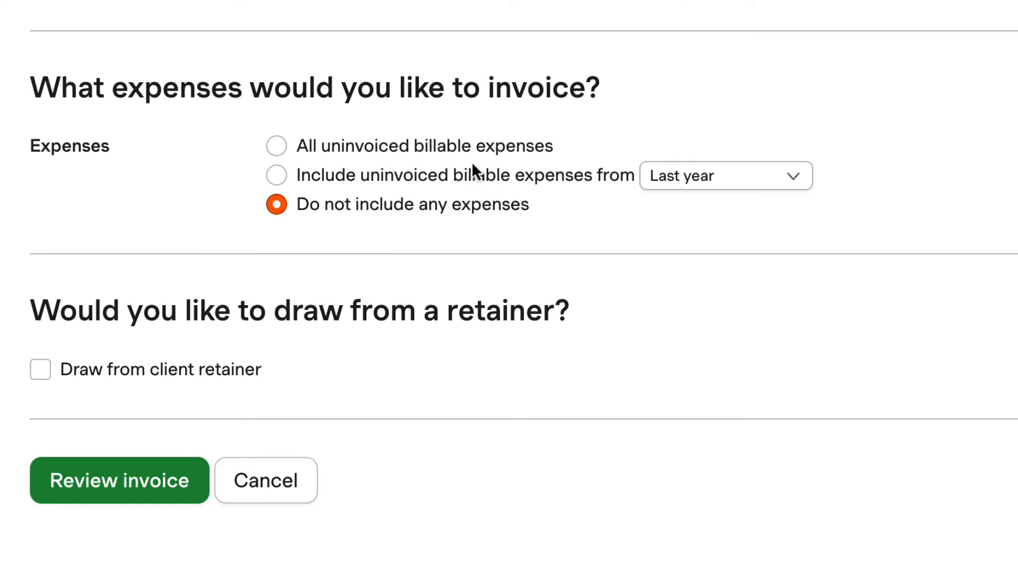
pyautogui.click(278, 176)
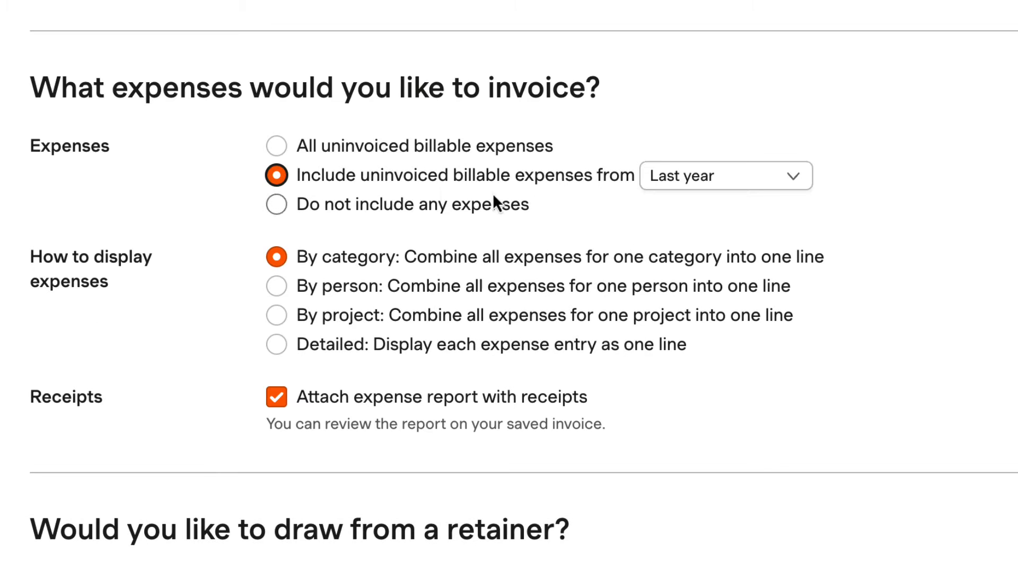
pyautogui.click(757, 185)
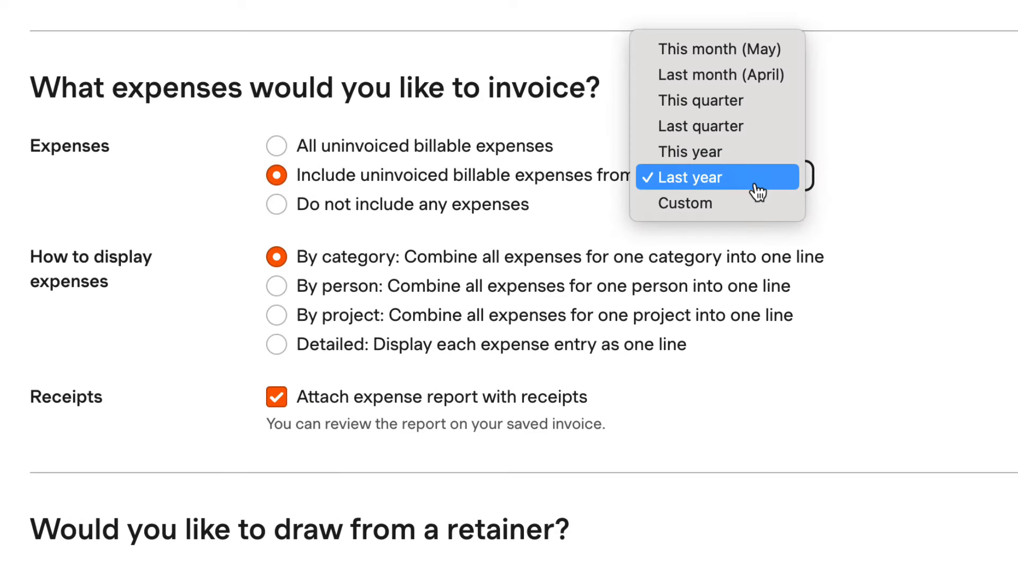
pyautogui.click(761, 81)
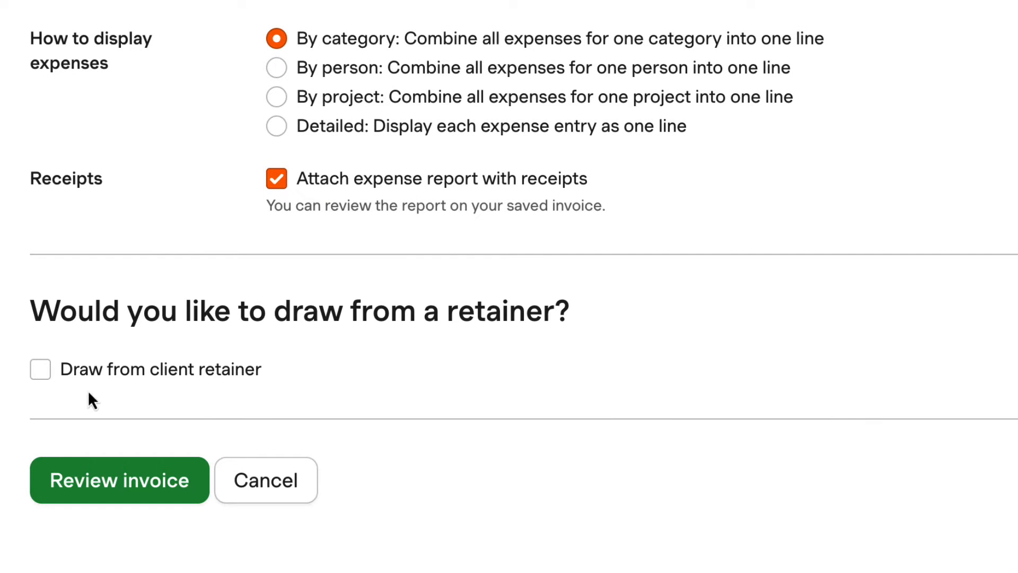
# Leave the invoice without a draw from the client retainer and proceed to reviewing it.
pyautogui.click(42, 378)
pyautogui.click(43, 372)
pyautogui.click(200, 490)
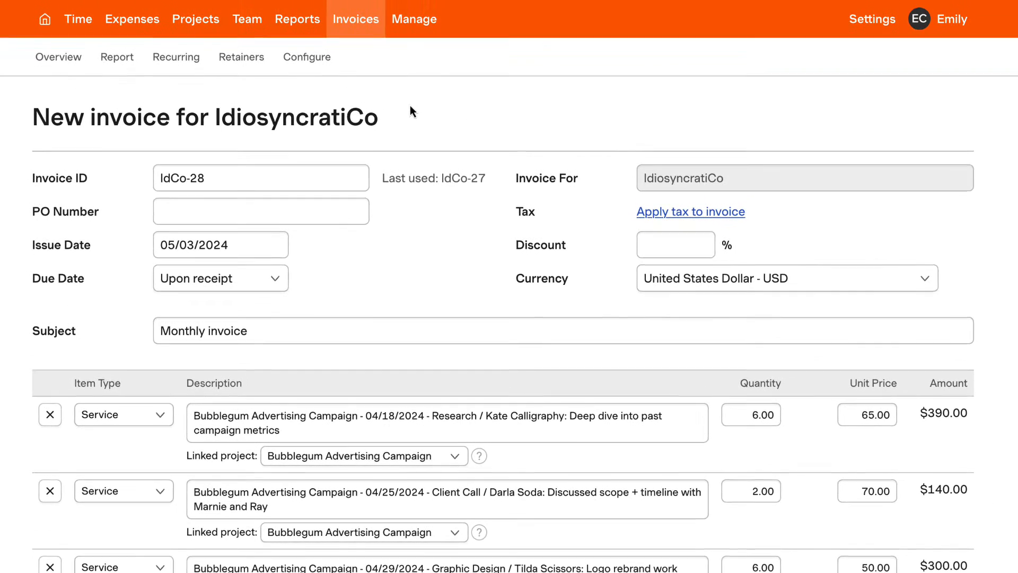
pyautogui.click(327, 75)
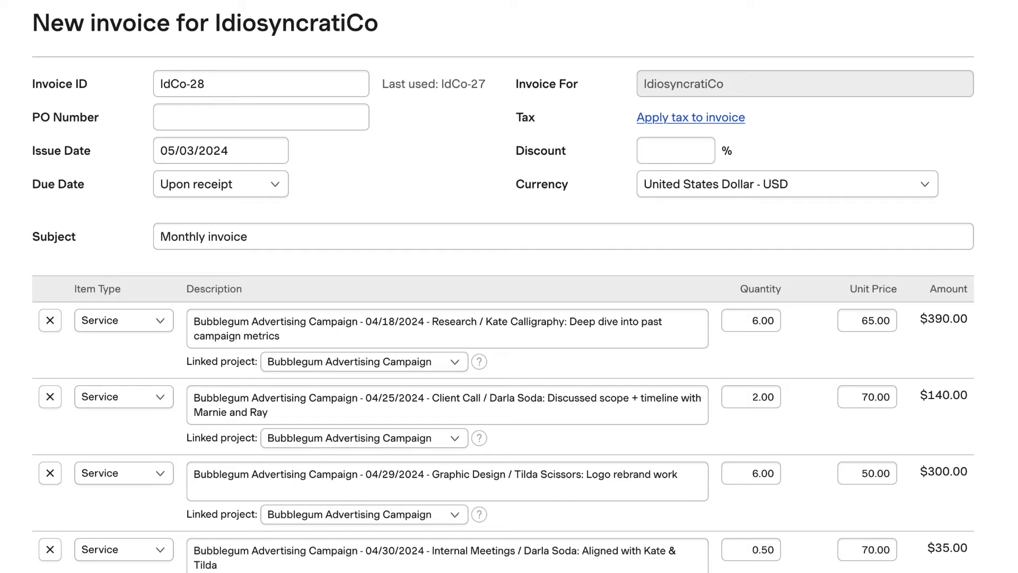
# Append "and performance" to the description of the 04/18/2024 Research line item for Bubblegum Advertising Campaign.
pyautogui.scroll(-5, 503, 287)
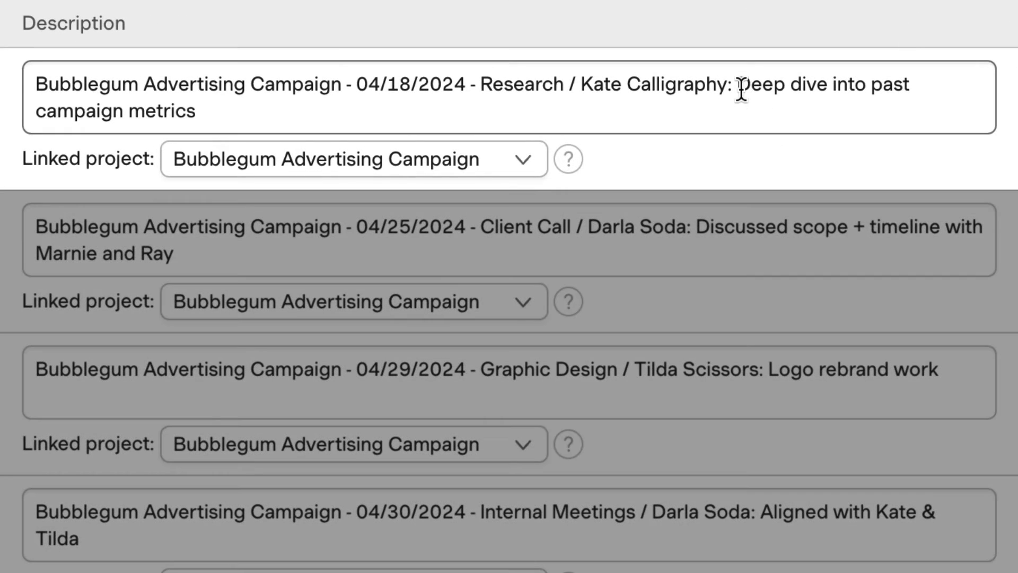
pyautogui.moveTo(741, 89); pyautogui.dragTo(845, 125)
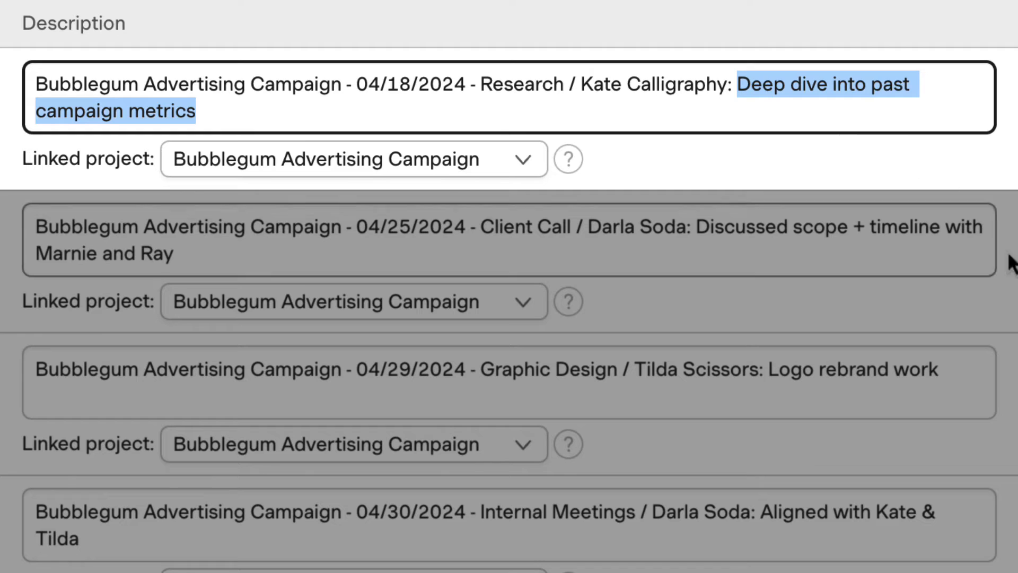
pyautogui.click(653, 121)
pyautogui.write('and per')
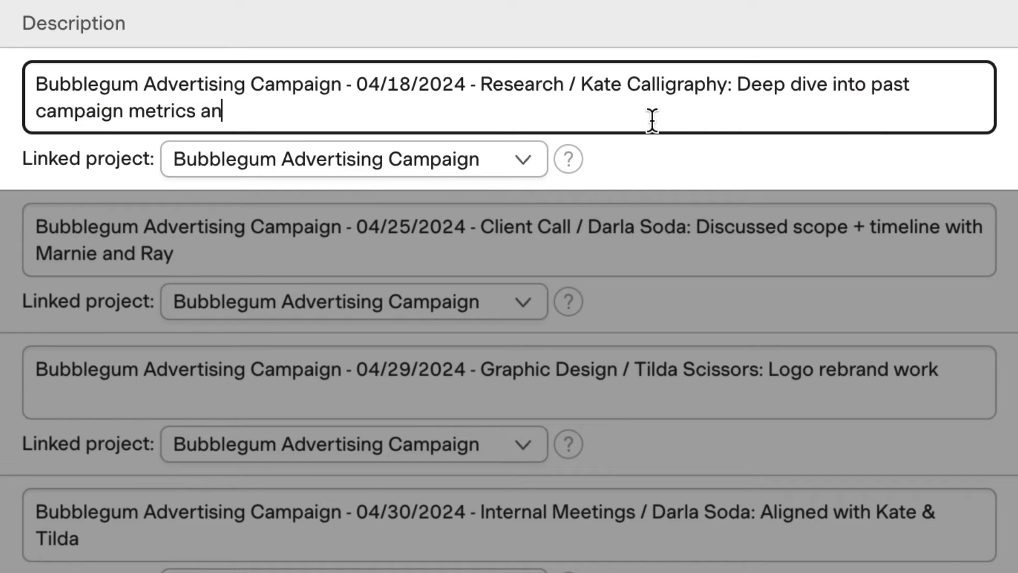
pyautogui.write('formance')
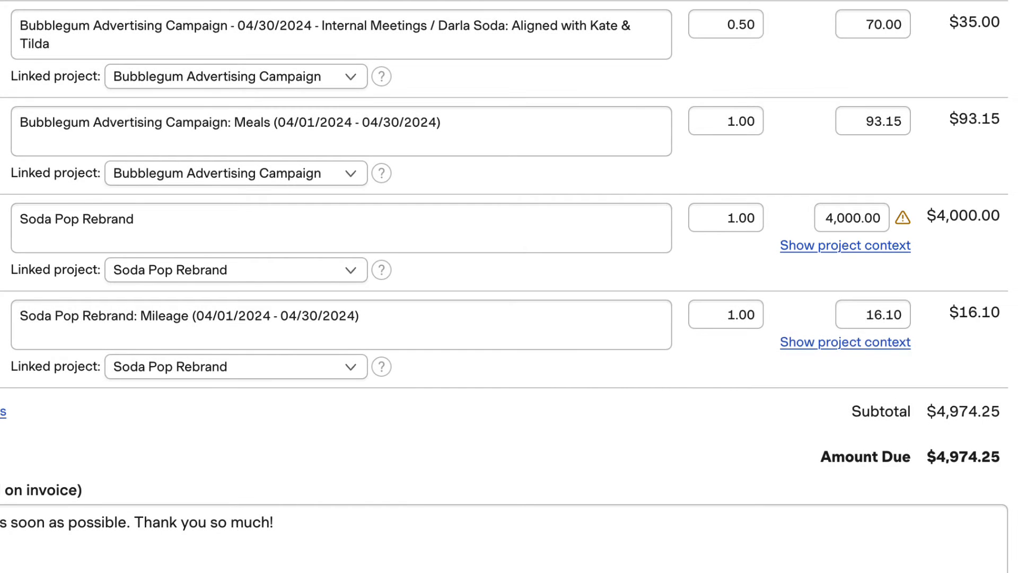
# Consult the project context for the Soda Pop Rebrand fee and set its unit price to 1,000.00.
pyautogui.moveTo(906, 224)
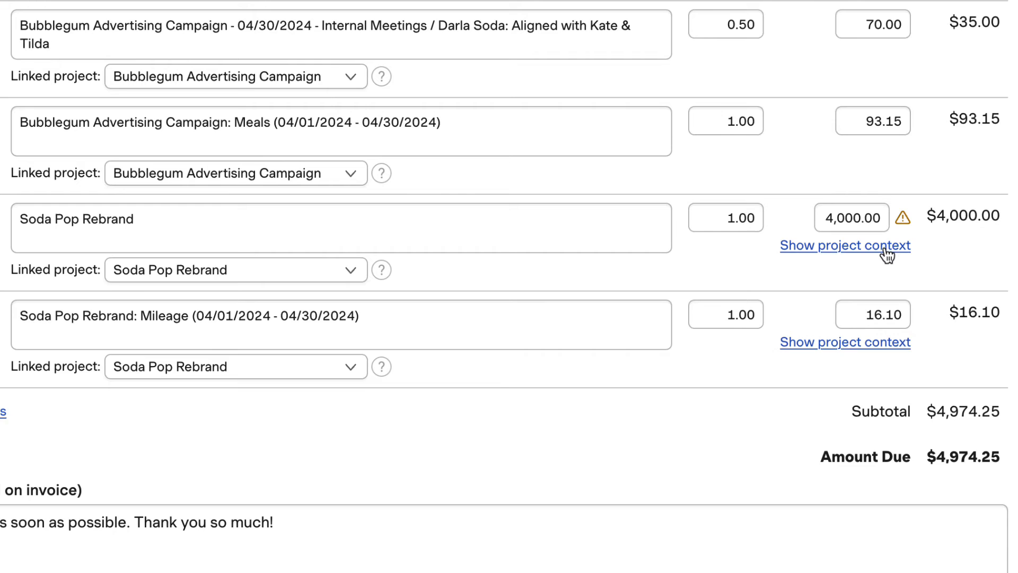
pyautogui.click(887, 249)
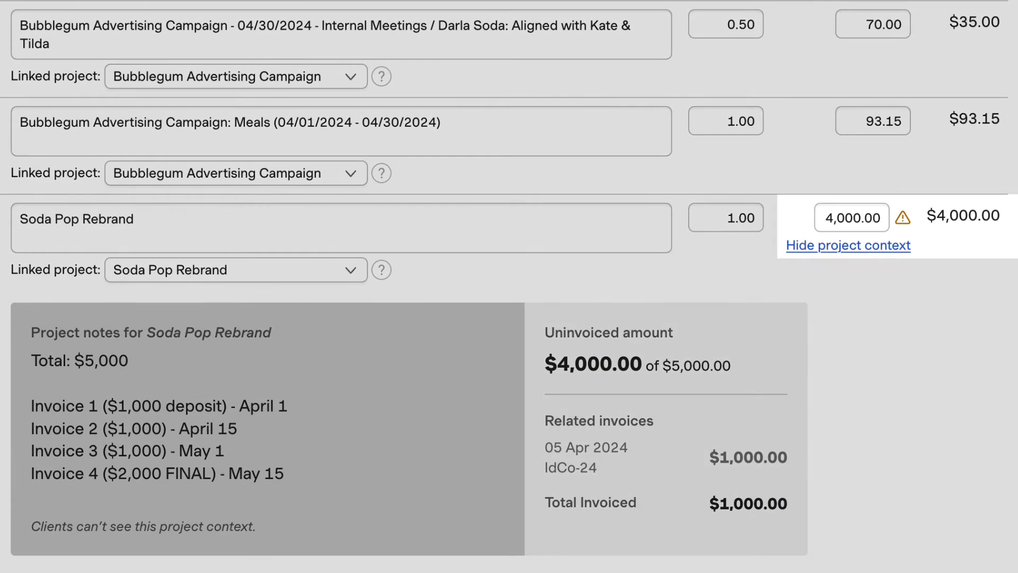
pyautogui.press('BackSpace')
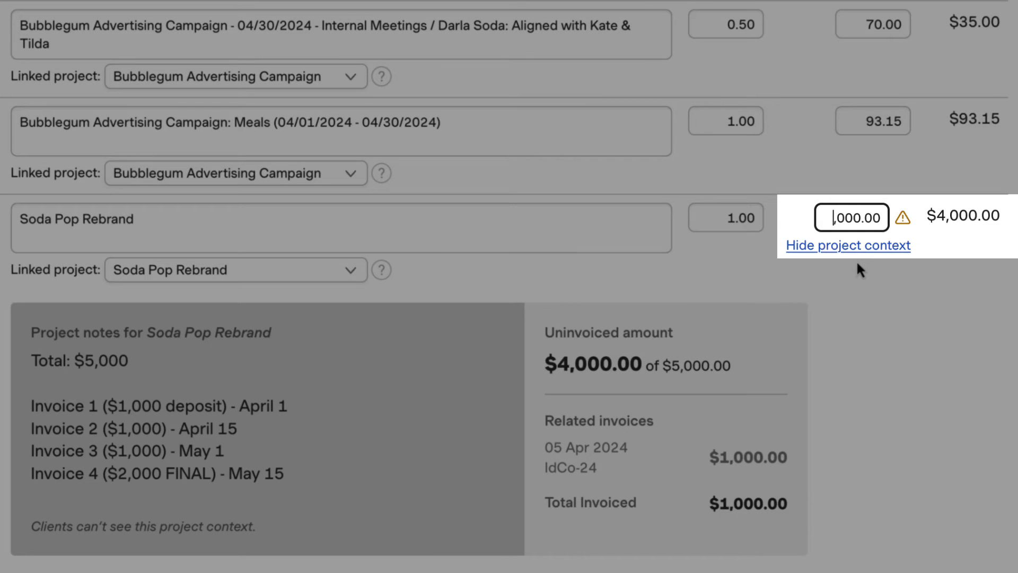
pyautogui.write('1')
pyautogui.click(923, 266)
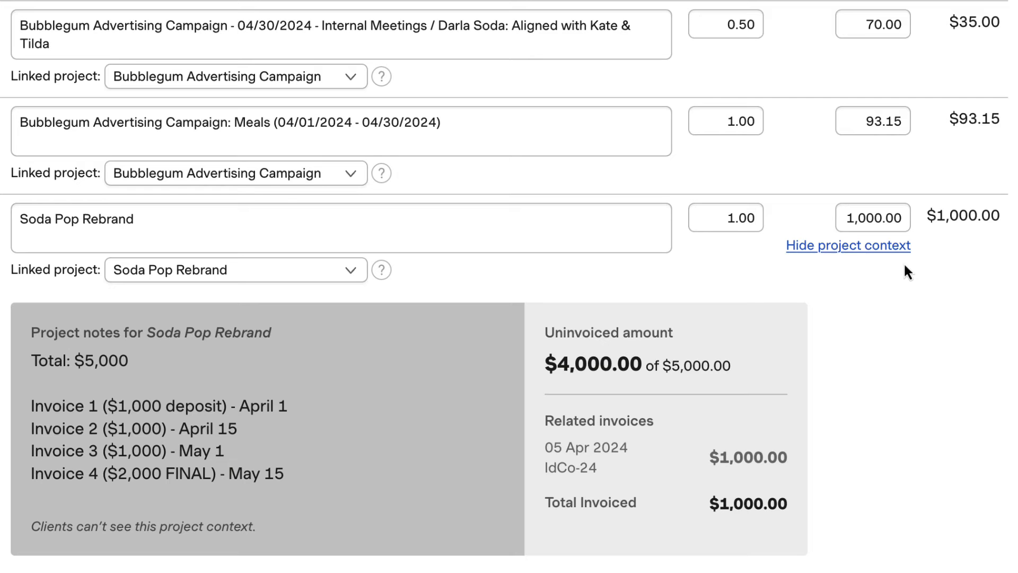
pyautogui.click(880, 253)
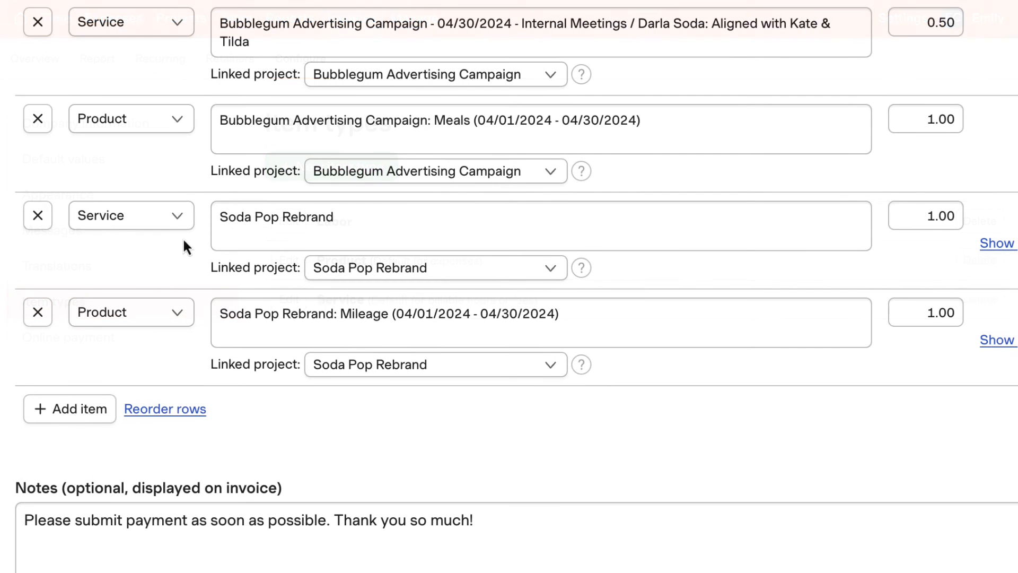
# Change the Soda Pop Rebrand fee's item type to Labor and remove the Soda Pop Rebrand mileage line item.
pyautogui.click(182, 228)
pyautogui.click(179, 173)
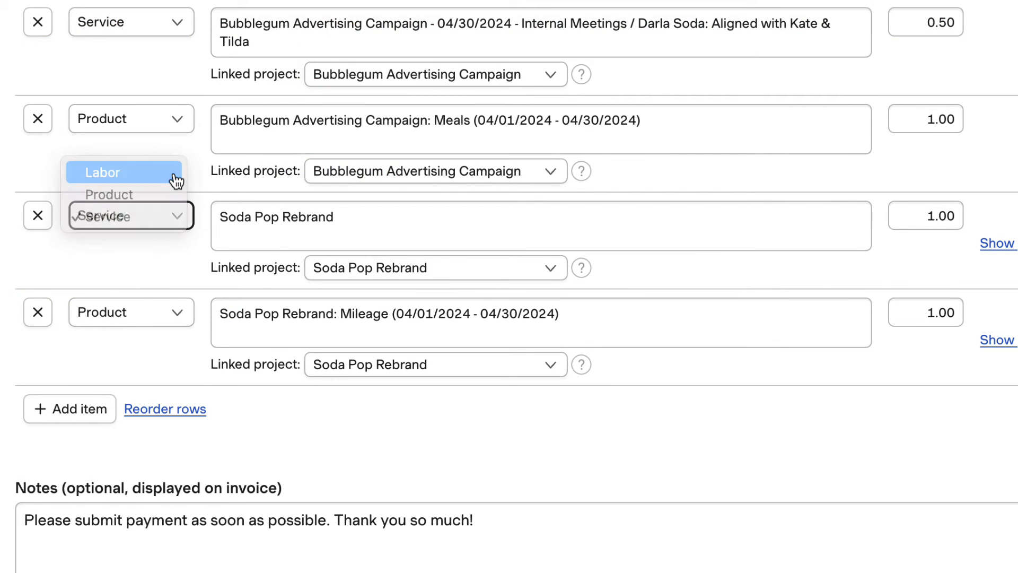
pyautogui.click(196, 261)
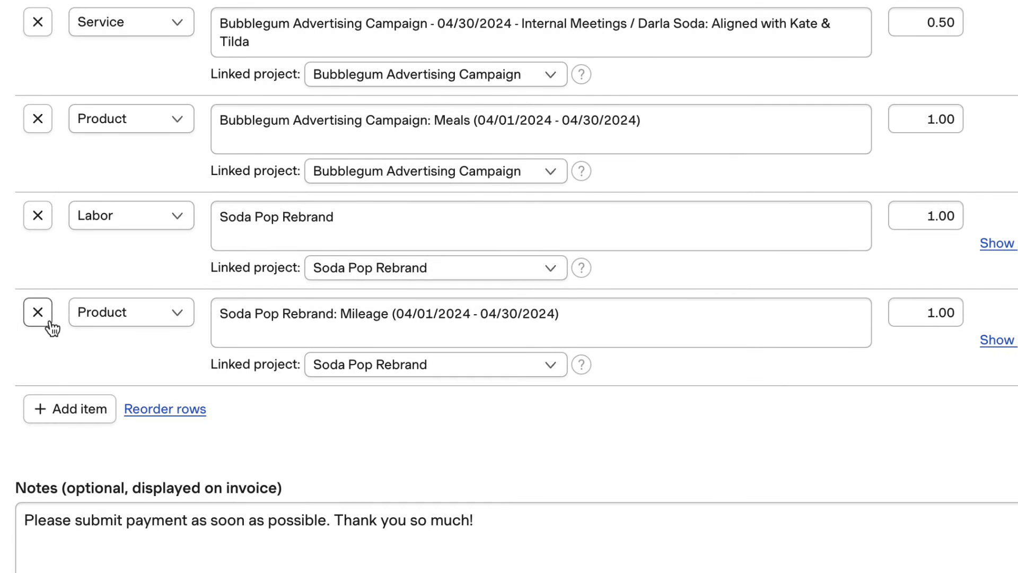
pyautogui.click(46, 320)
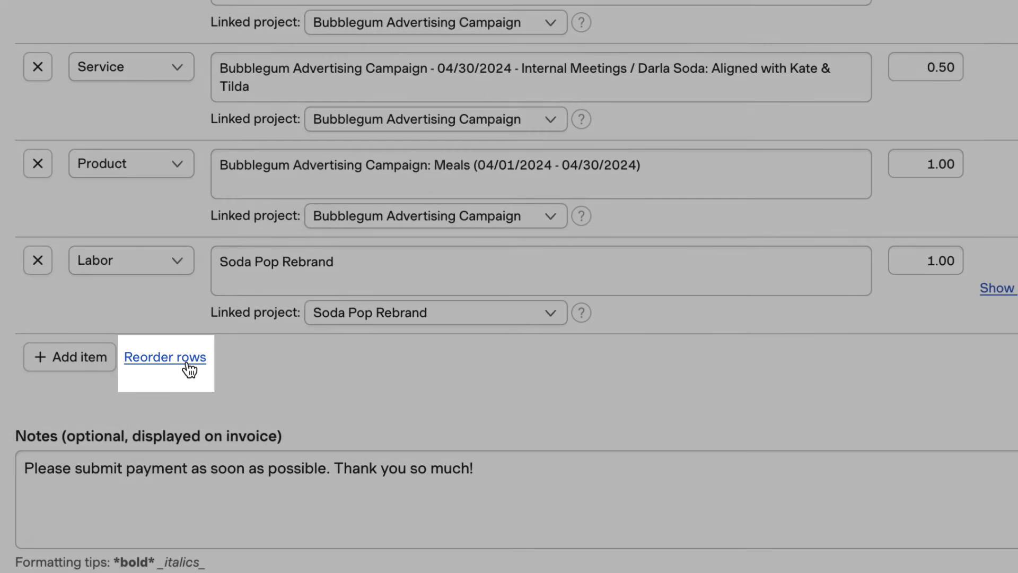
# Reorder the invoice rows so the 04/30, 04/29, and 04/25/2024 service entries follow the 04/18/2024 Research entry in that order.
pyautogui.click(187, 366)
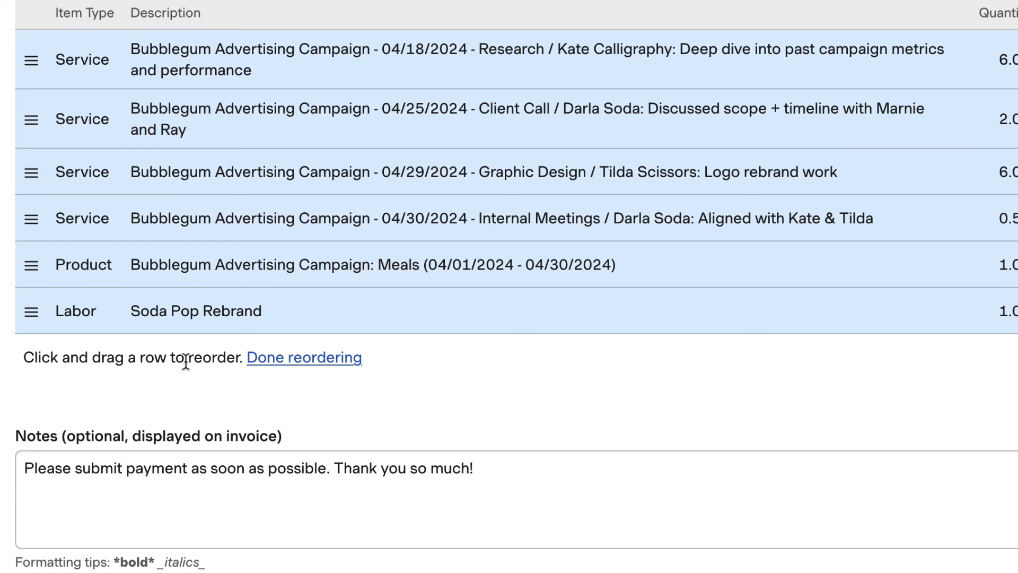
pyautogui.moveTo(31, 172); pyautogui.dragTo(30, 221)
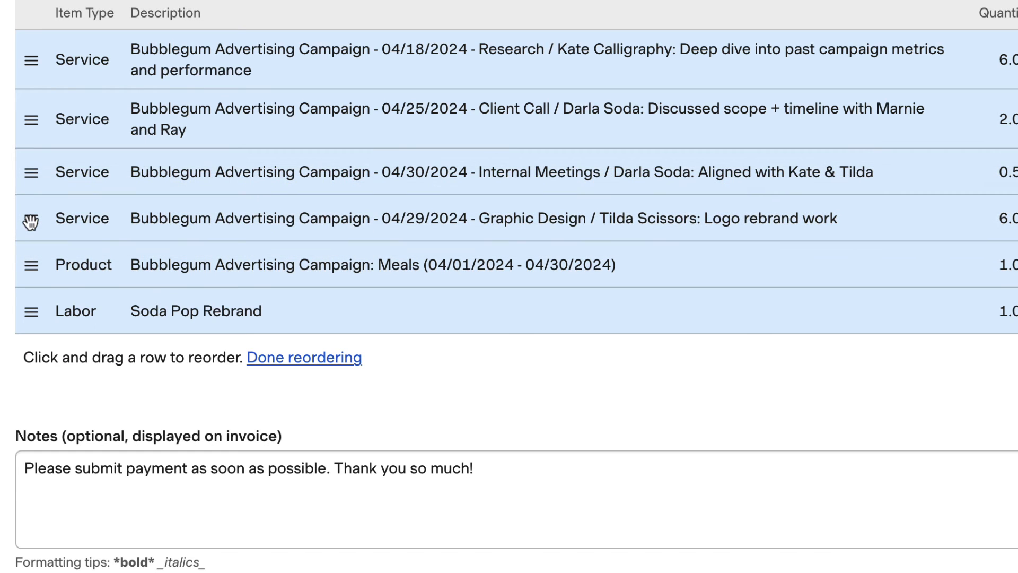
pyautogui.moveTo(35, 118); pyautogui.dragTo(37, 219)
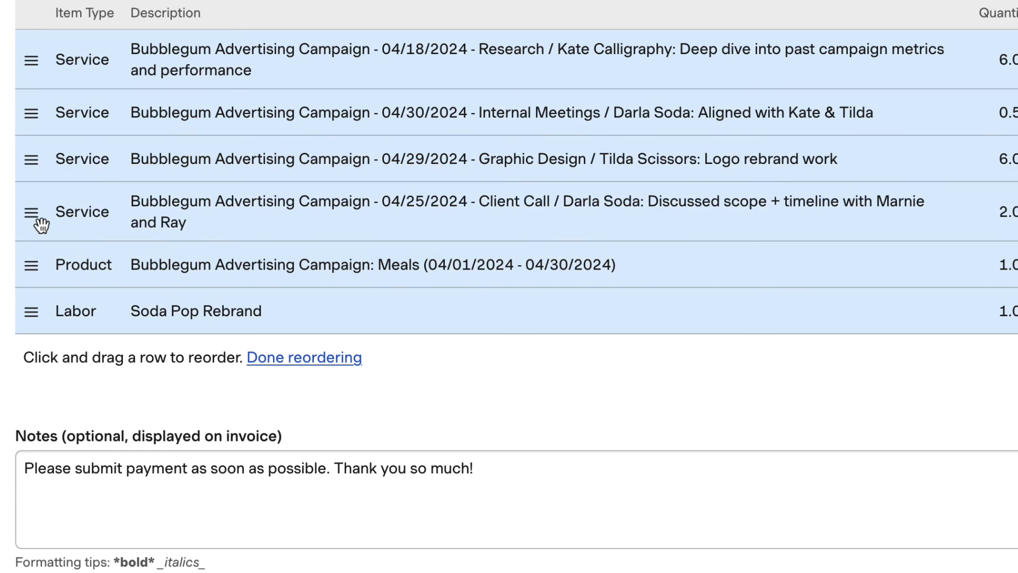
pyautogui.click(285, 358)
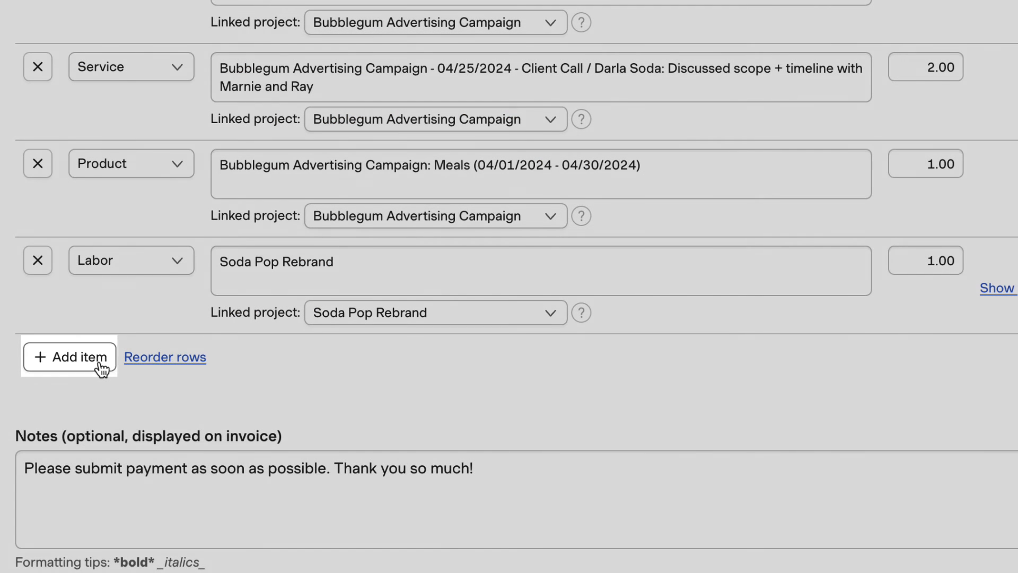
# Add a Labor line item described as "Monthly recurring fee" with a unit price of 10.00.
pyautogui.click(100, 366)
pyautogui.write('Monthly recurri')
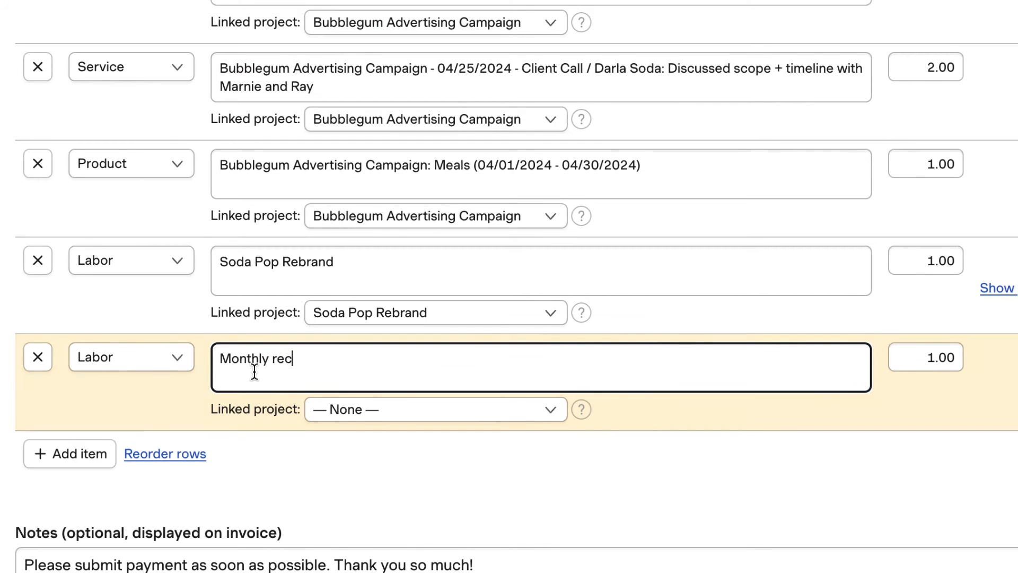
pyautogui.write('ng fee')
pyautogui.click(1017, 357)
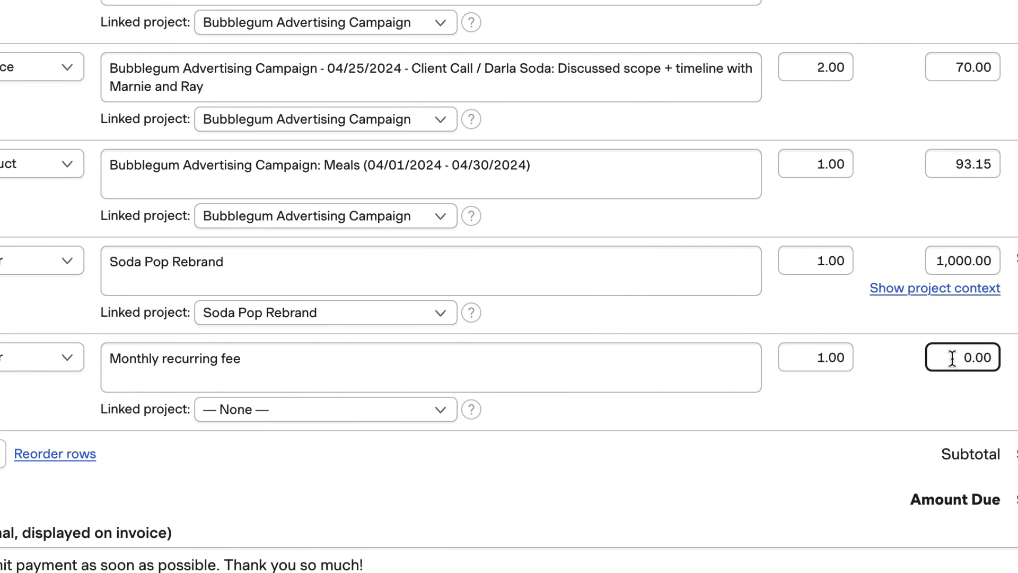
pyautogui.write('1')
pyautogui.press('Tab')
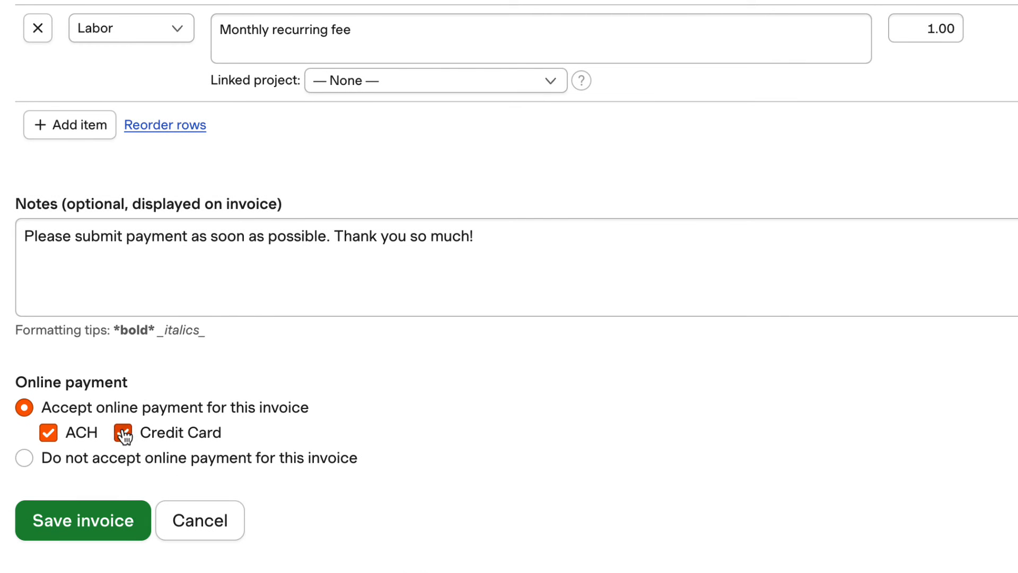
# Turn off Credit Card as an online payment option, leaving only ACH, and save the invoice.
pyautogui.click(123, 434)
pyautogui.click(128, 523)
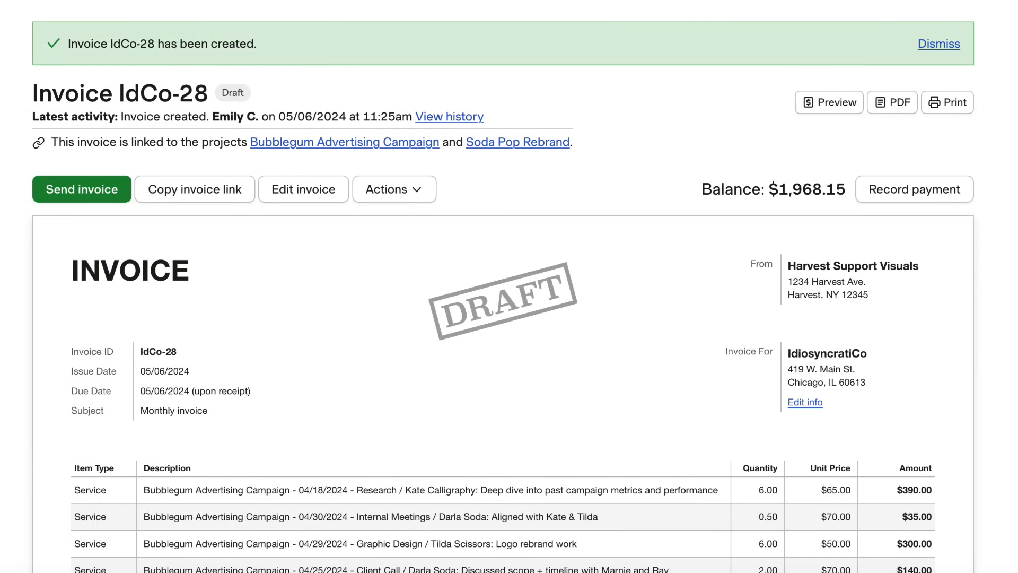
pyautogui.scroll(-3, 503, 286)
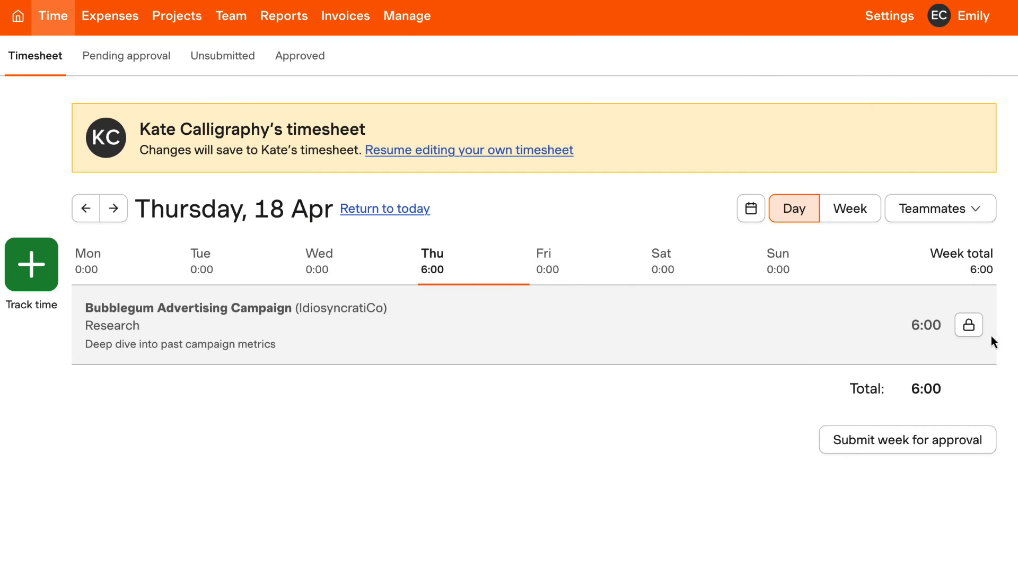
# View the invoices linked to the Bubblegum Advertising Campaign project.
pyautogui.moveTo(980, 338)
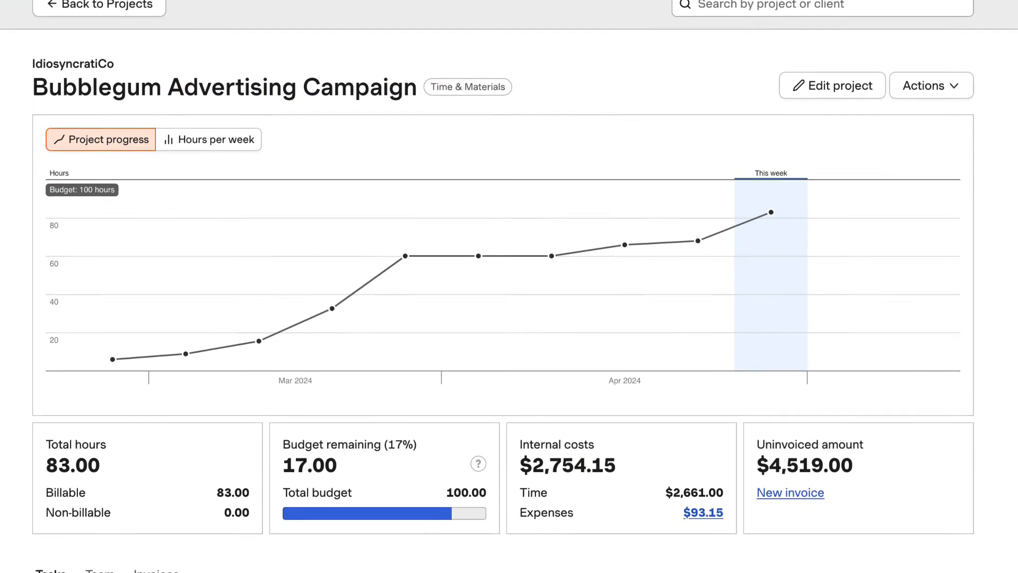
pyautogui.scroll(-6, 230, 282)
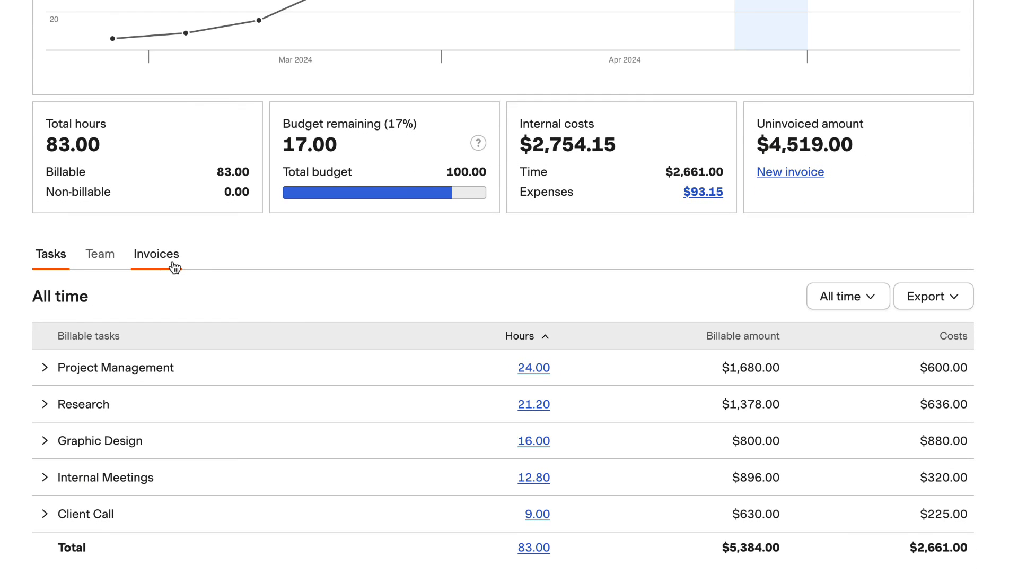
pyautogui.click(173, 264)
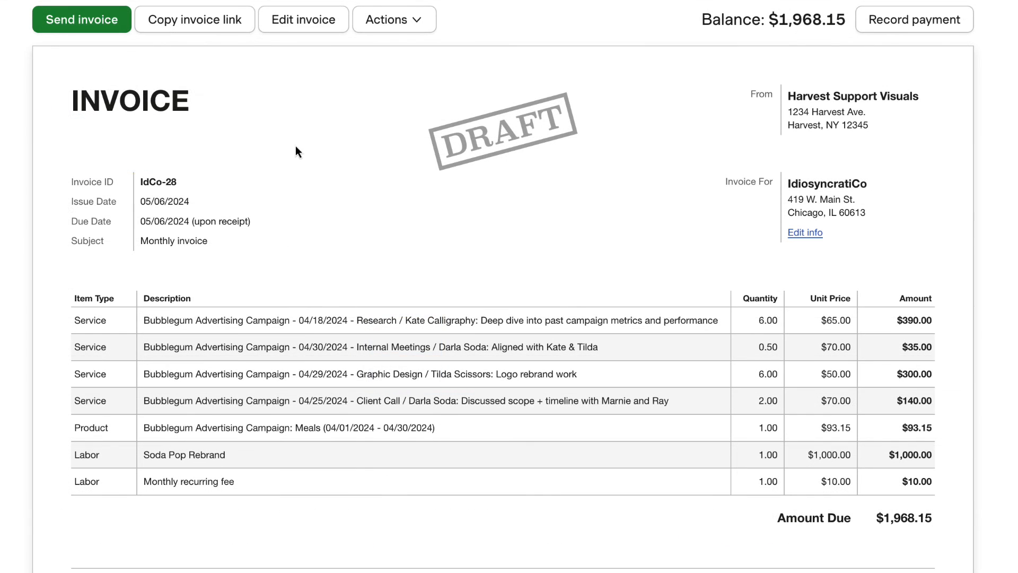
# Send the IdiosyncratiCo invoice to the client's Director of Operations contact with the default message and PDF attachment.
pyautogui.click(115, 27)
pyautogui.click(263, 112)
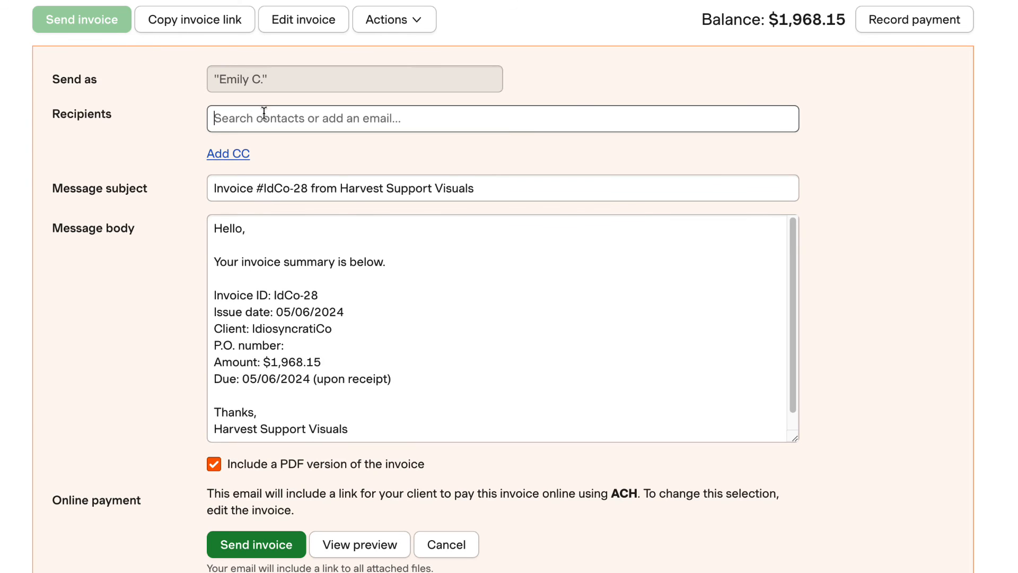
pyautogui.click(272, 153)
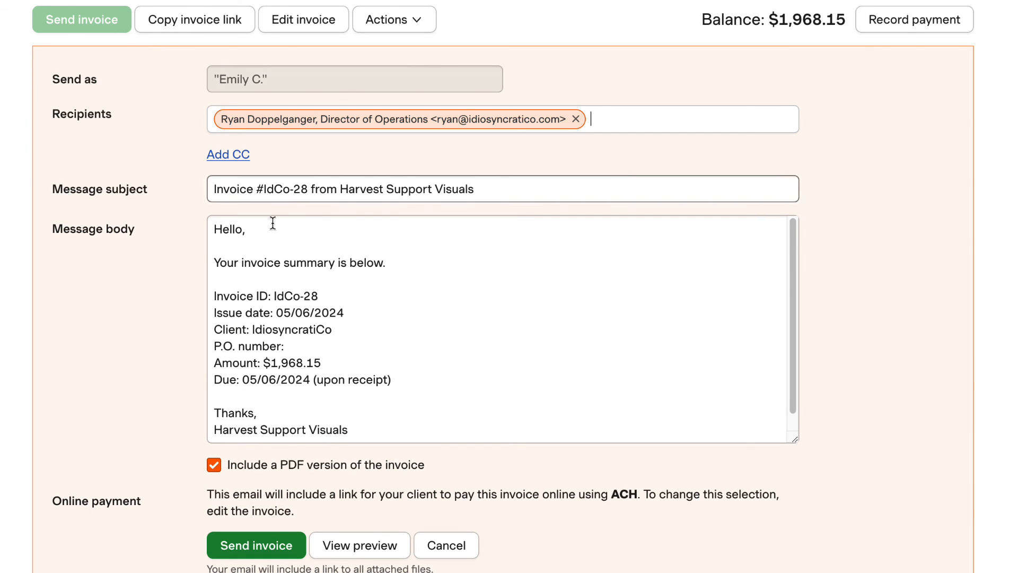
pyautogui.click(278, 549)
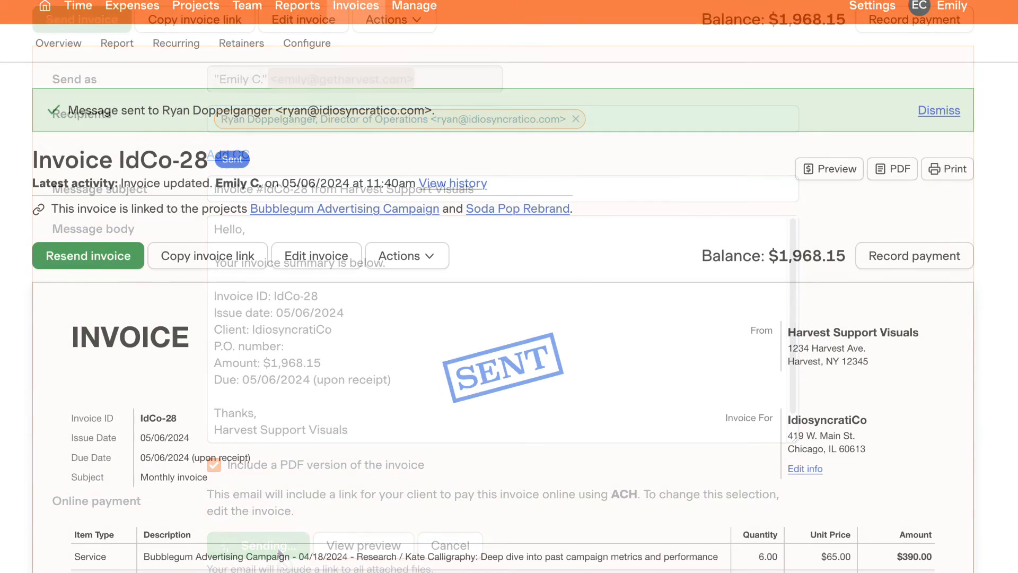
pyautogui.scroll(-6, 503, 318)
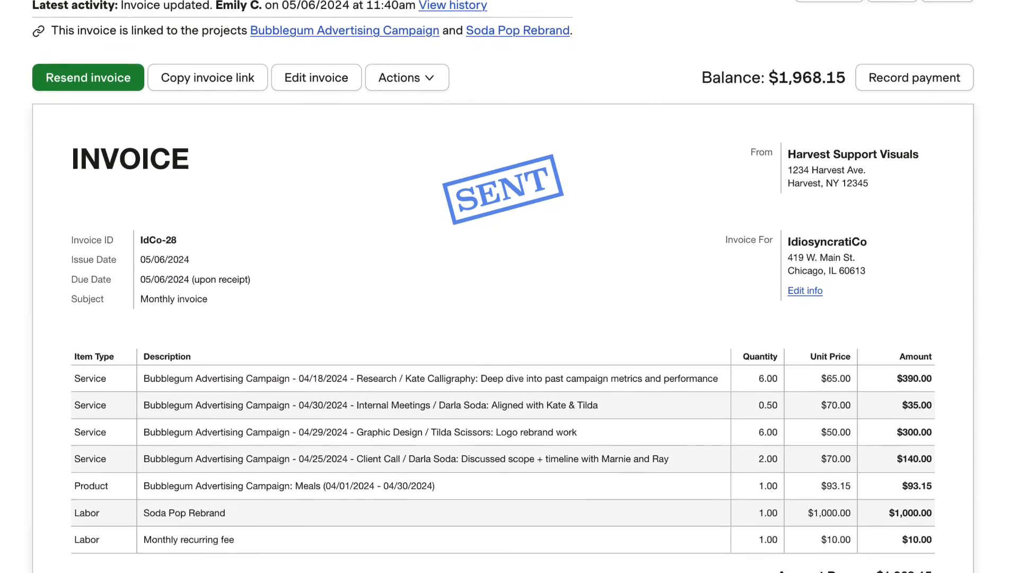